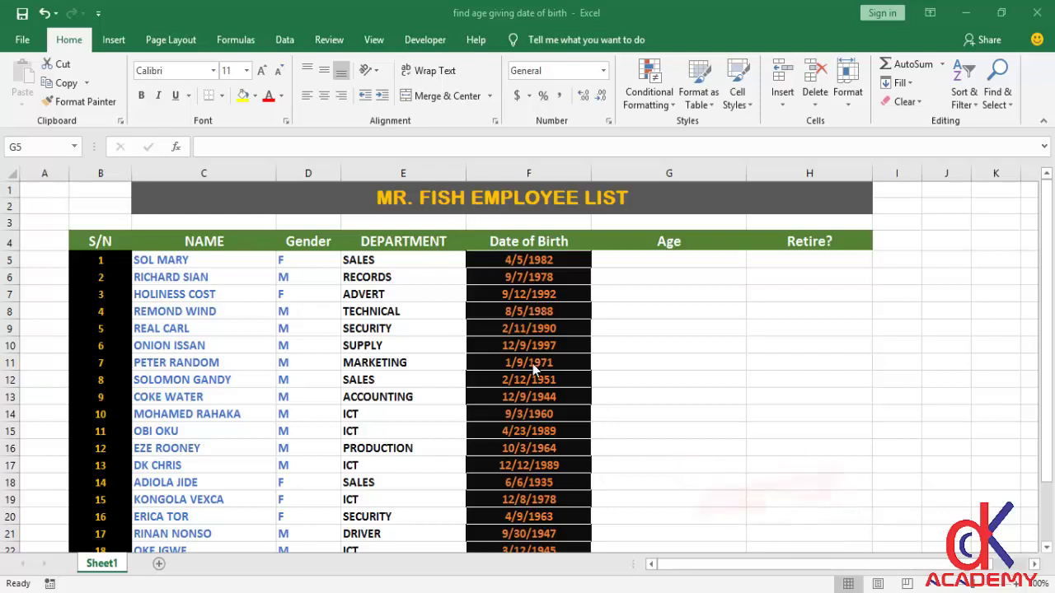
# View F5's date of birth as a plain serial number, then restore its Short Date format
pyautogui.click(662, 266)
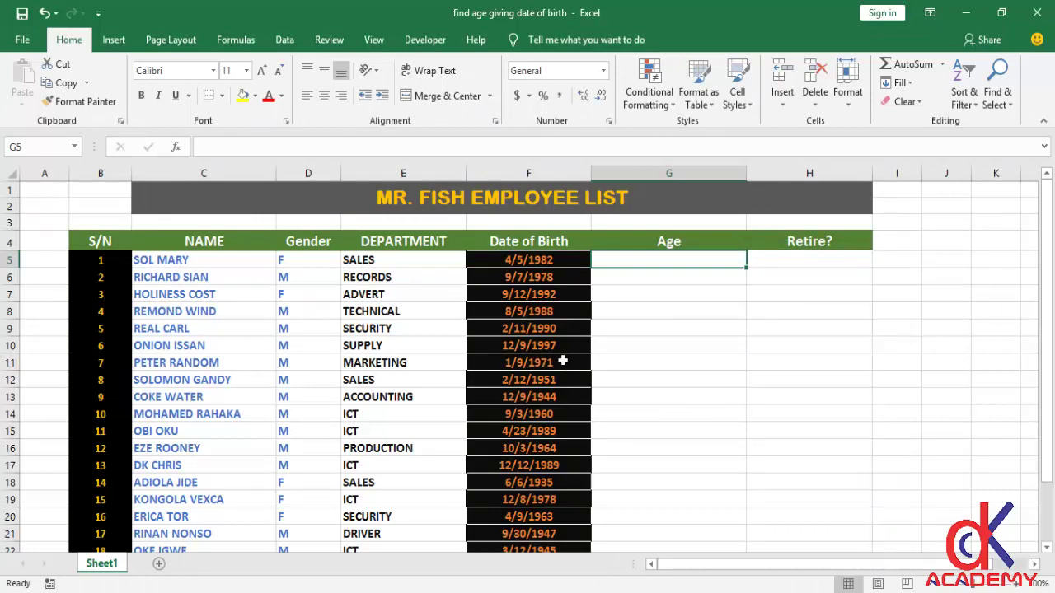
pyautogui.click(531, 260)
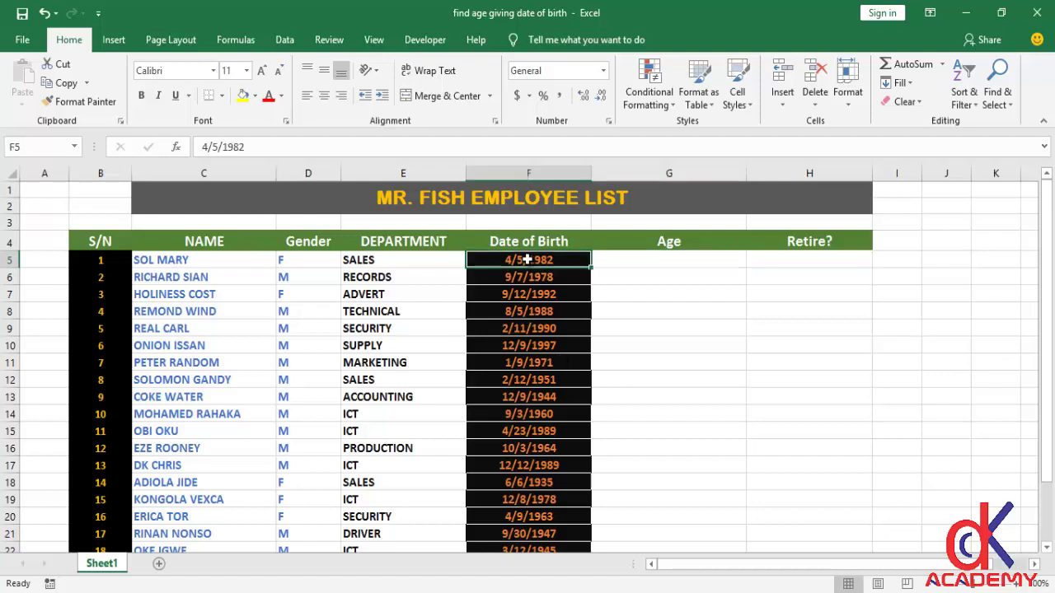
pyautogui.click(602, 70)
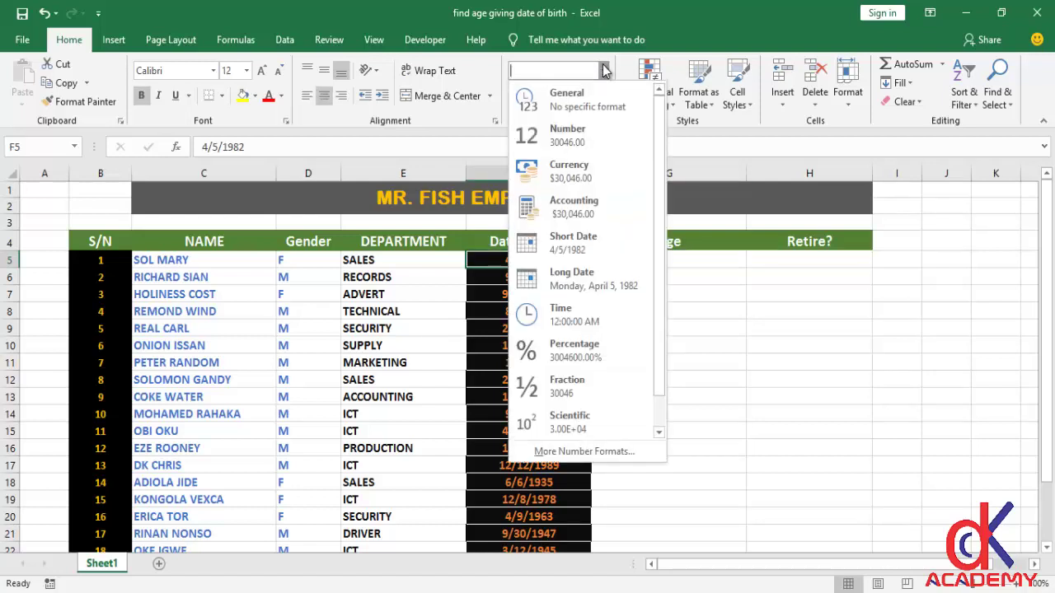
pyautogui.click(571, 102)
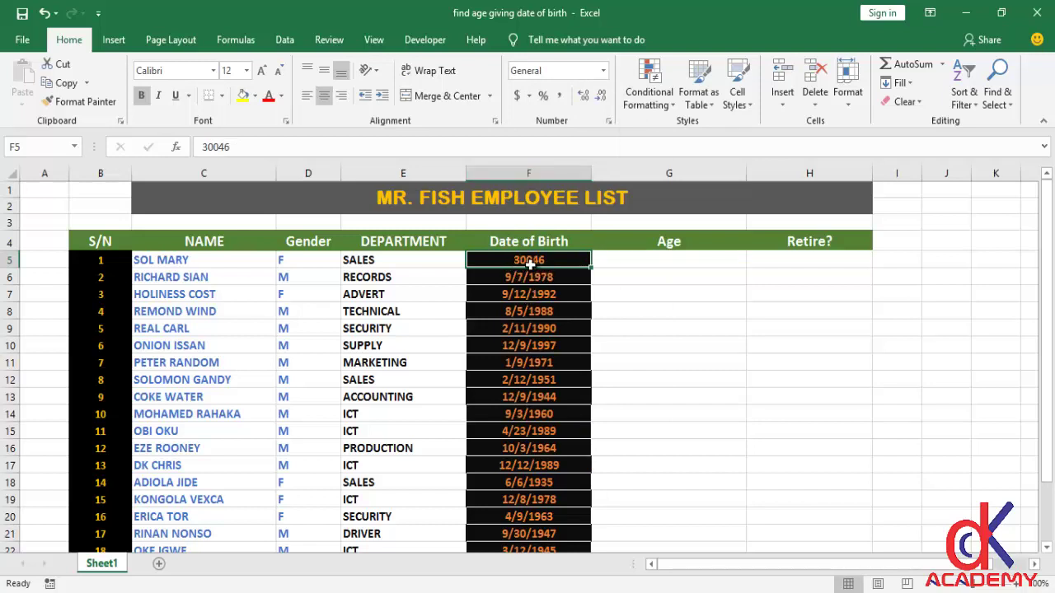
pyautogui.click(603, 72)
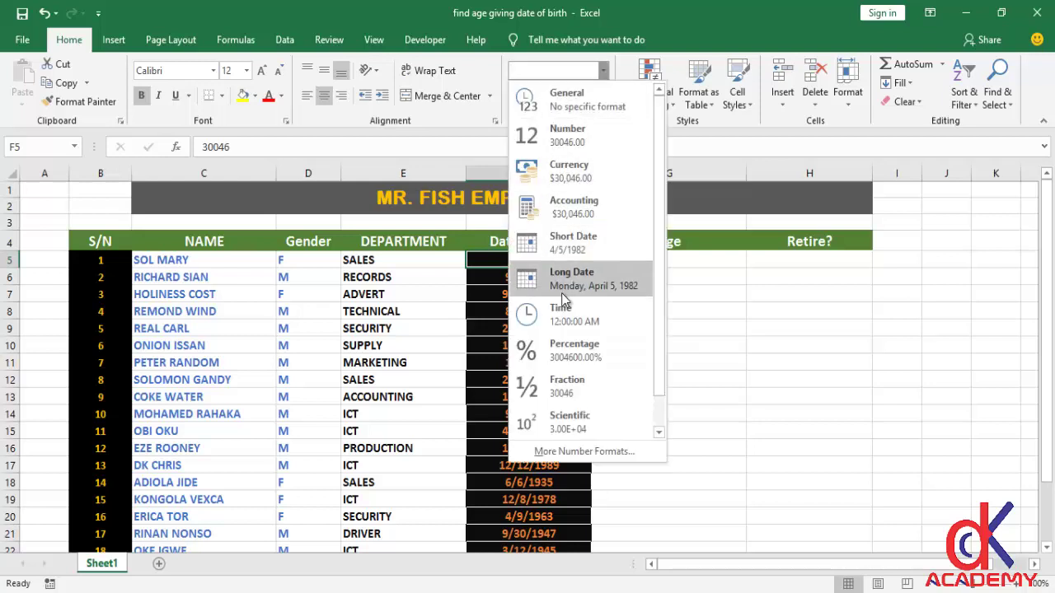
pyautogui.click(568, 249)
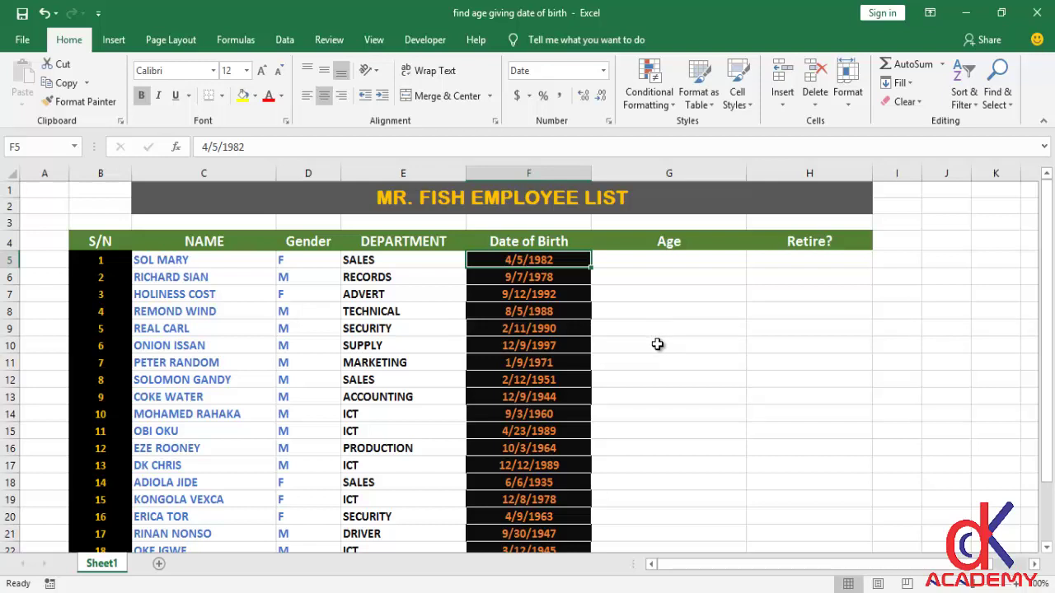
# Try a trial =TODAY() formula in G8, then clear it
pyautogui.click(672, 313)
pyautogui.write('=')
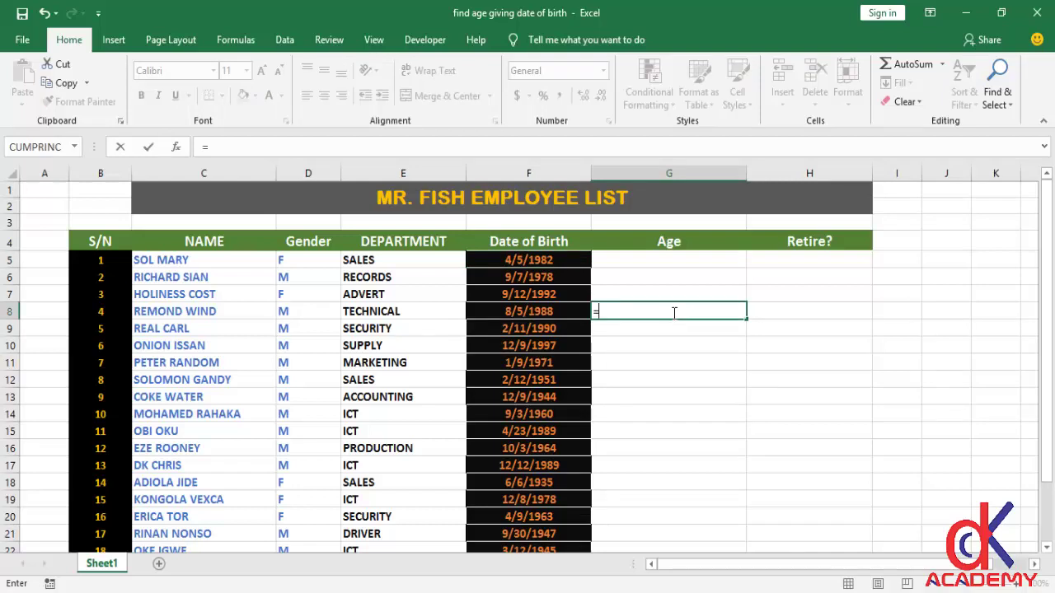
pyautogui.write('today()')
pyautogui.click(226, 147)
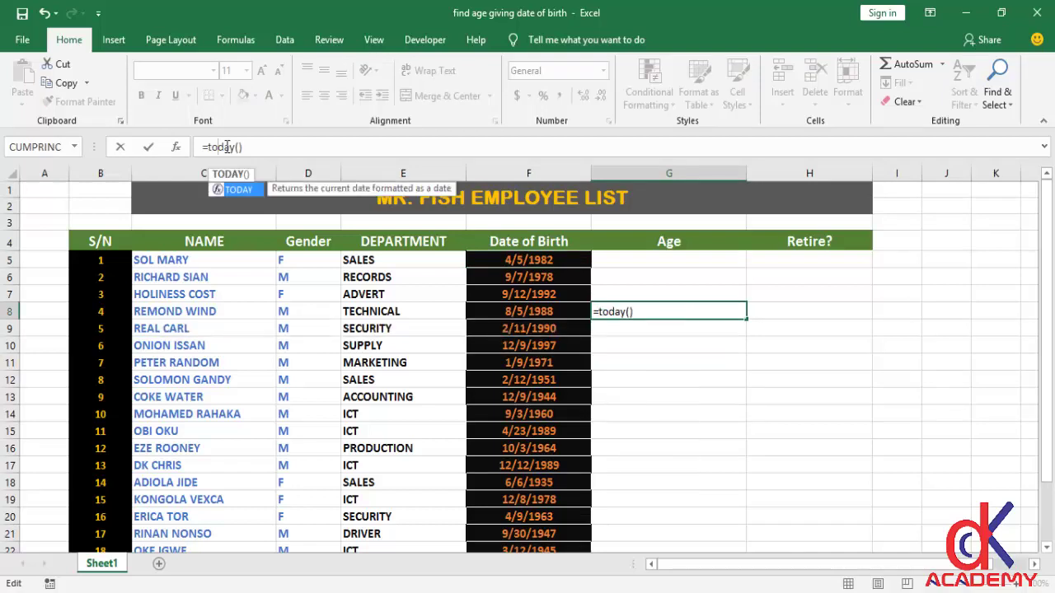
pyautogui.press('Return')
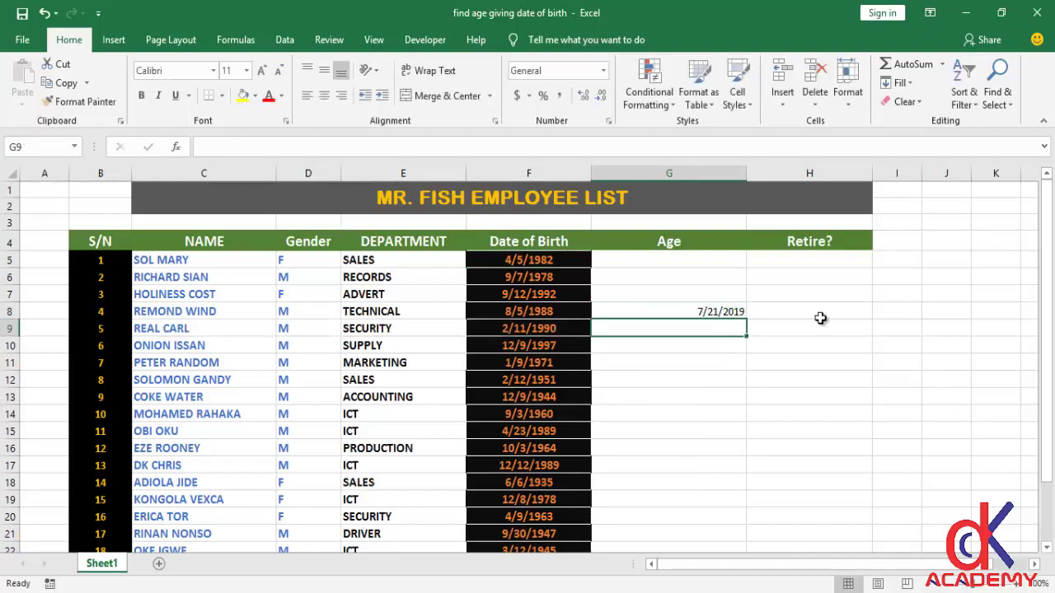
pyautogui.press('Up')
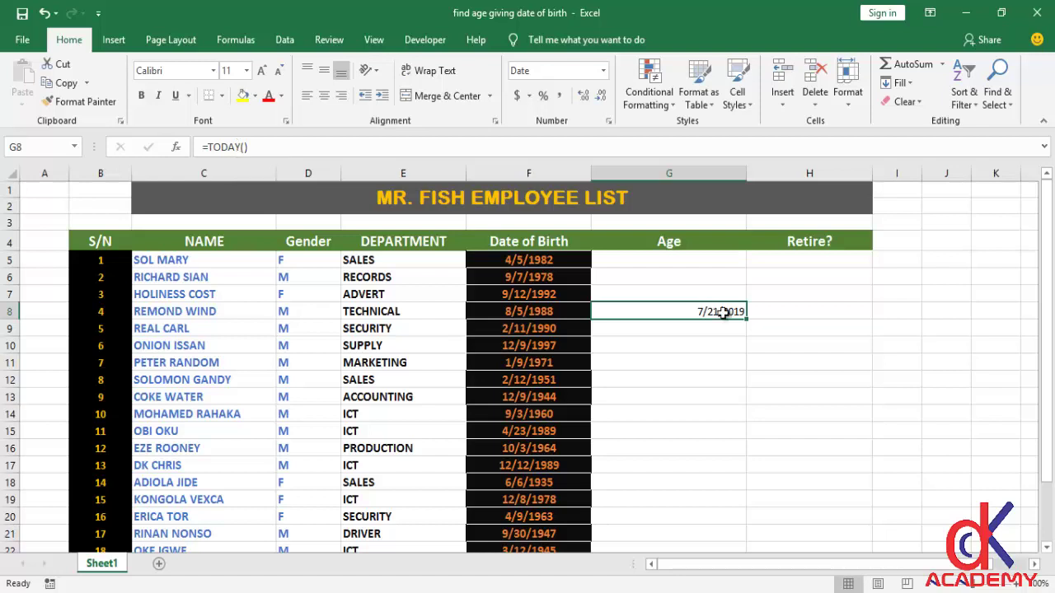
pyautogui.press('BackSpace')
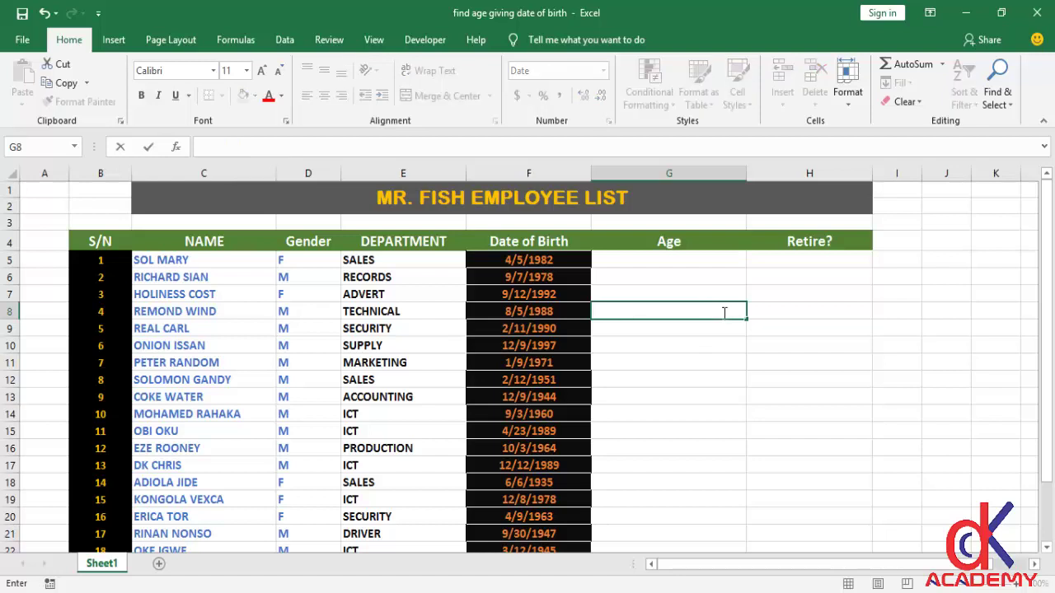
# Enter =(TODAY()-F5) in G5 to subtract the first date of birth from today
pyautogui.click(684, 262)
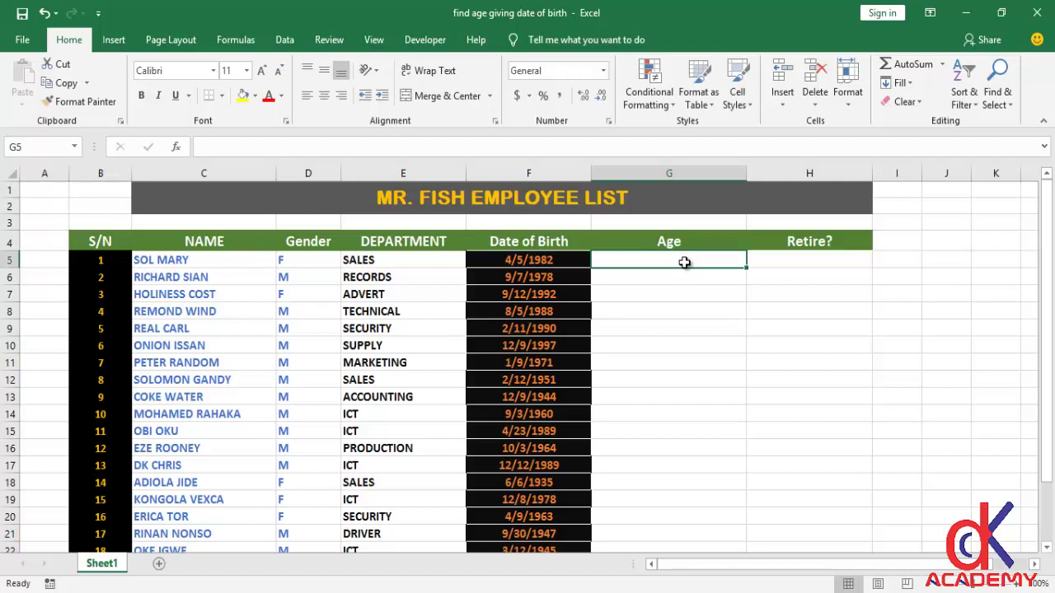
pyautogui.write('=')
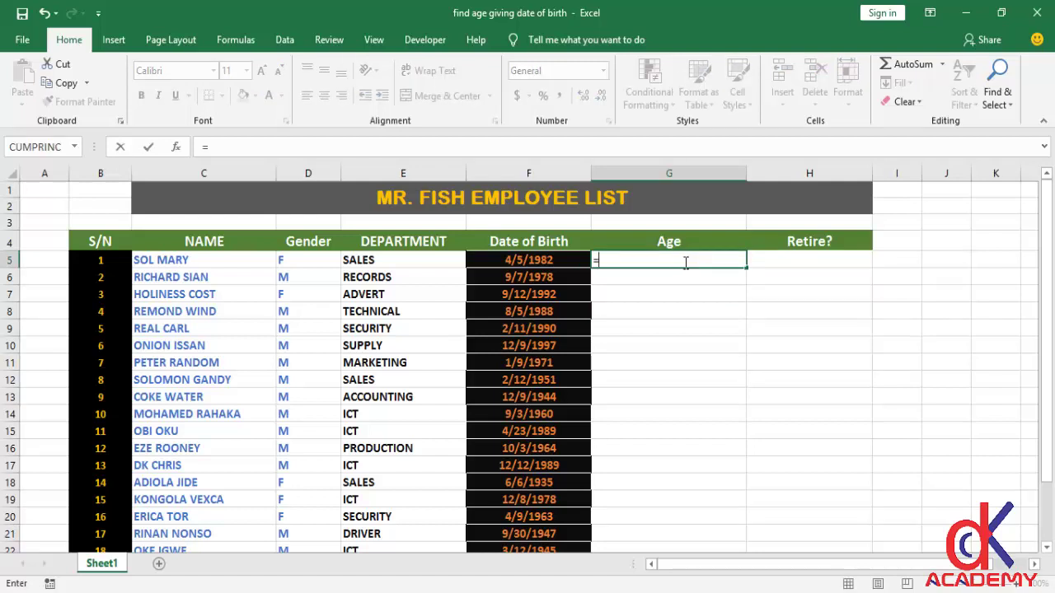
pyautogui.write('()')
pyautogui.click(601, 261)
pyautogui.write('today')
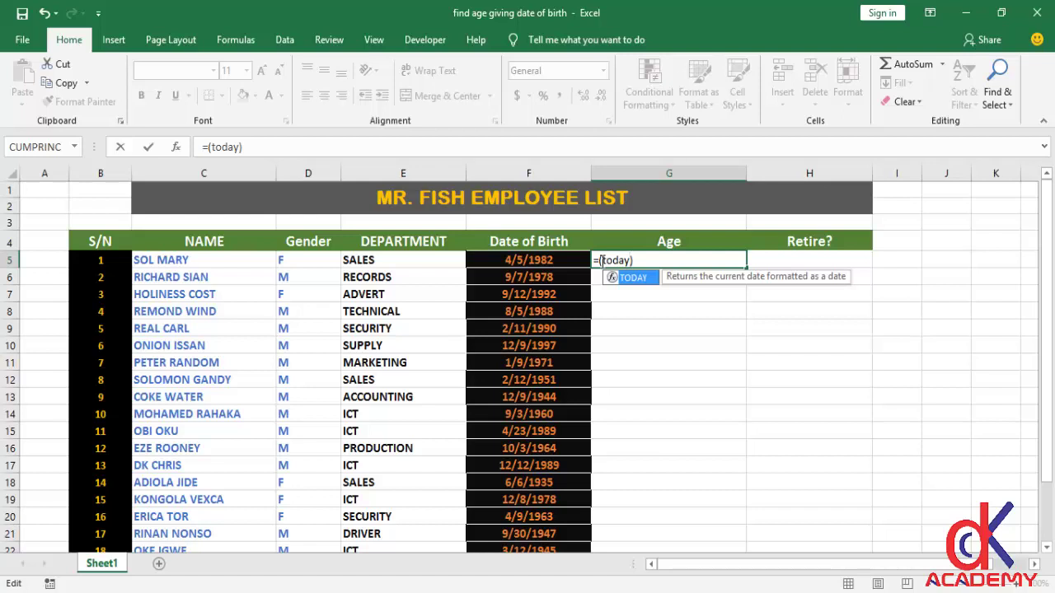
pyautogui.write('()')
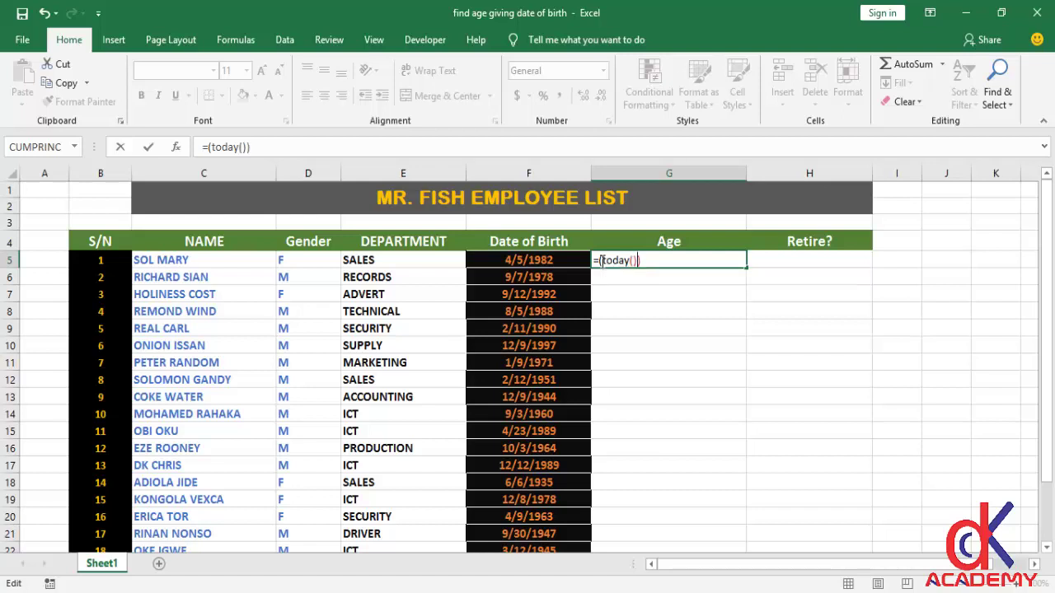
pyautogui.write('-')
pyautogui.click(537, 262)
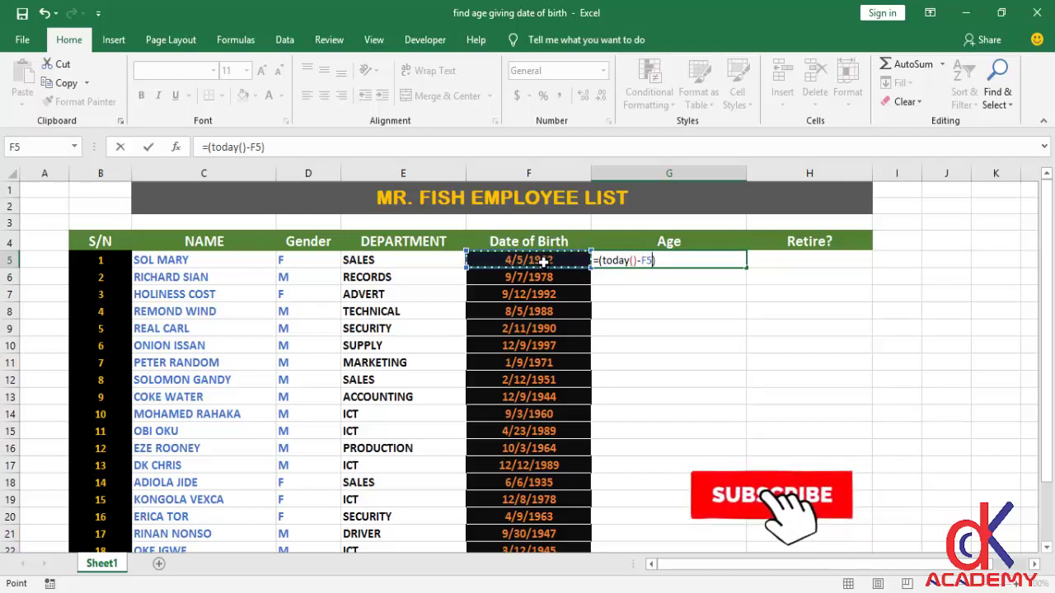
pyautogui.press('Return')
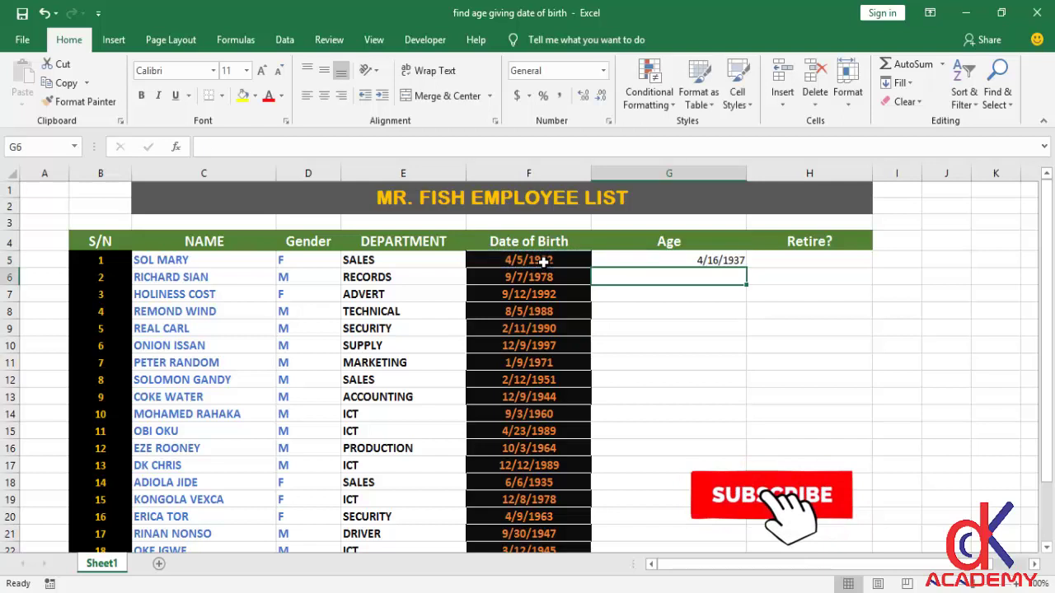
pyautogui.click(673, 262)
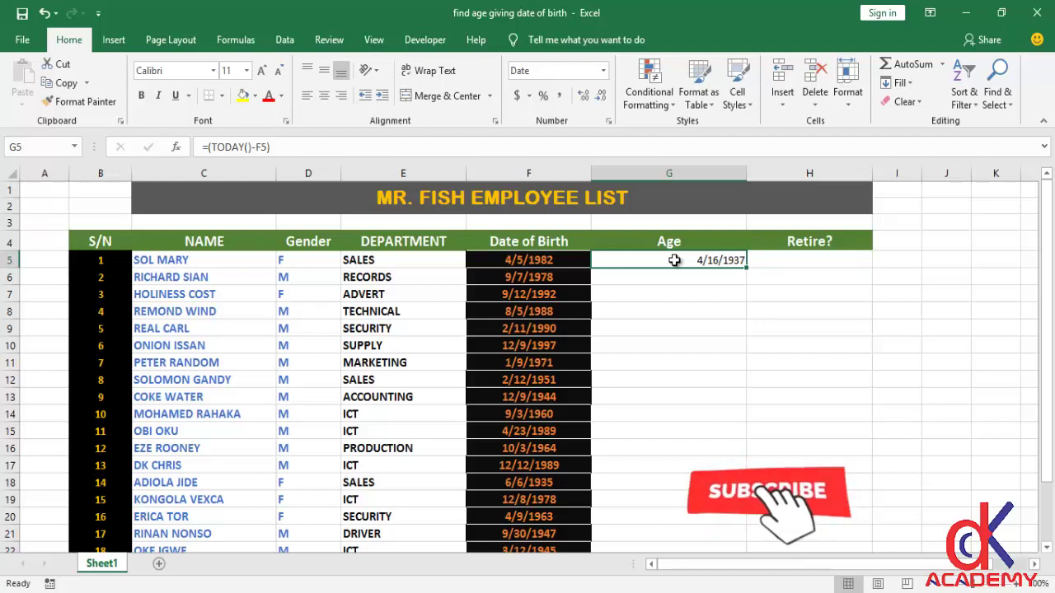
# Pick a plain number format for G5 so it shows a day count instead of a date
pyautogui.click(603, 70)
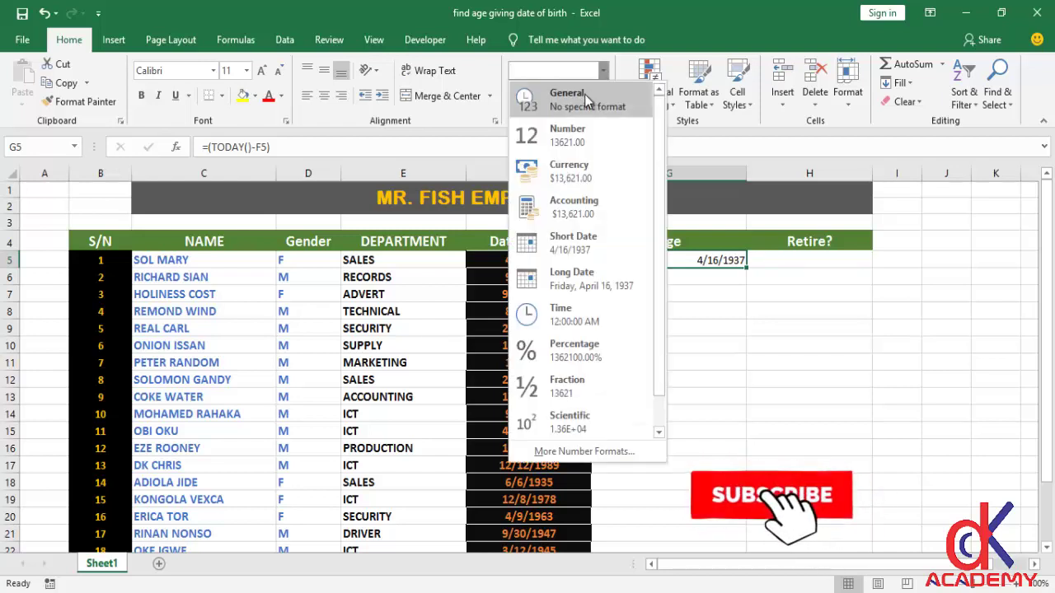
pyautogui.click(585, 94)
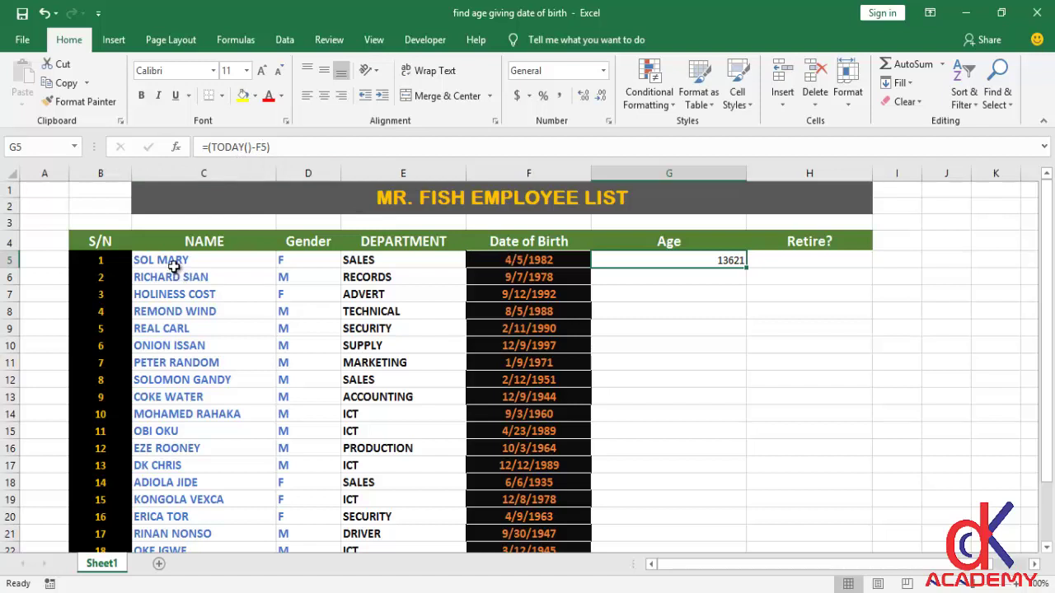
# Append /365.25 to G5's formula so the day count becomes years
pyautogui.click(272, 147)
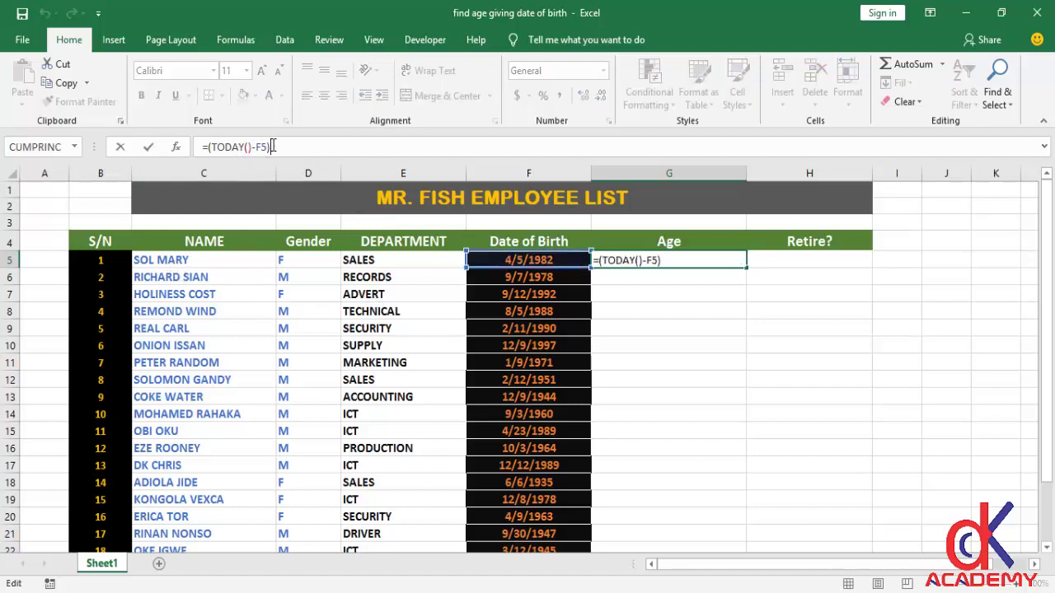
pyautogui.write('/')
pyautogui.write('365')
pyautogui.press('Return')
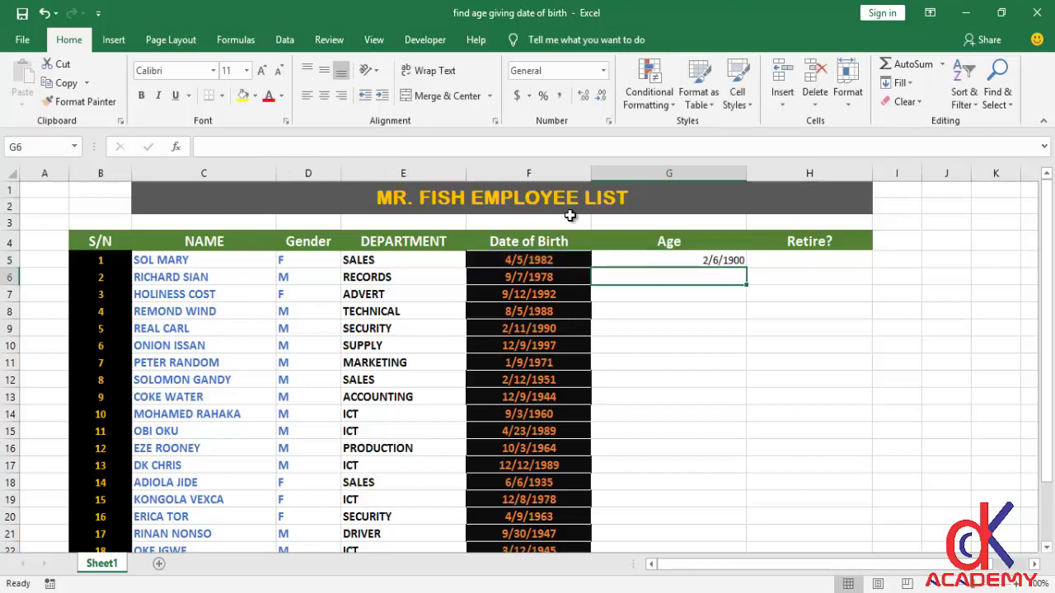
# Format G5 as a plain number so it shows the age 37.29226557
pyautogui.click(662, 262)
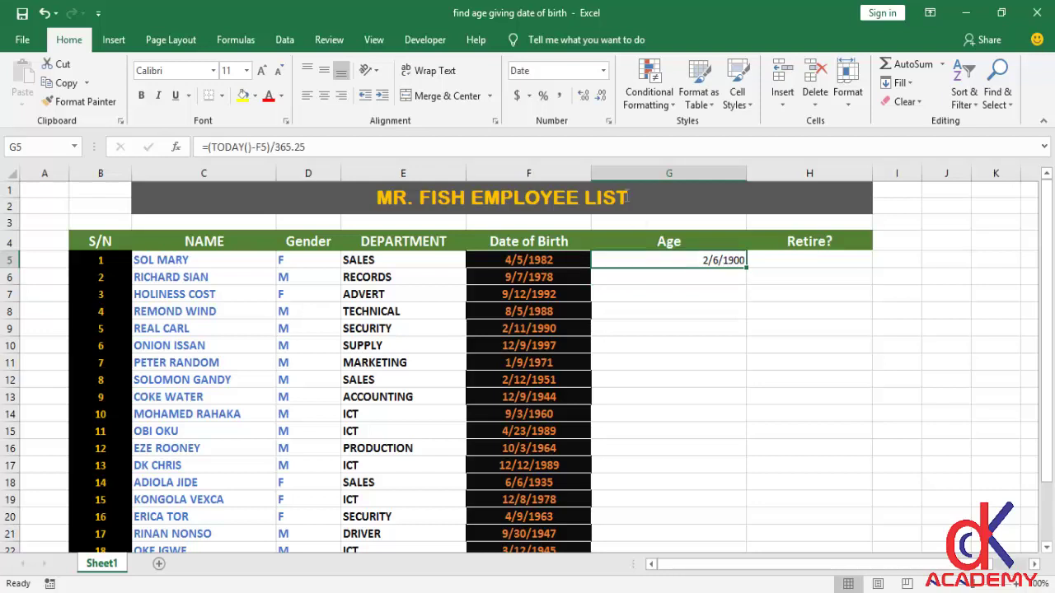
pyautogui.click(603, 71)
pyautogui.click(584, 92)
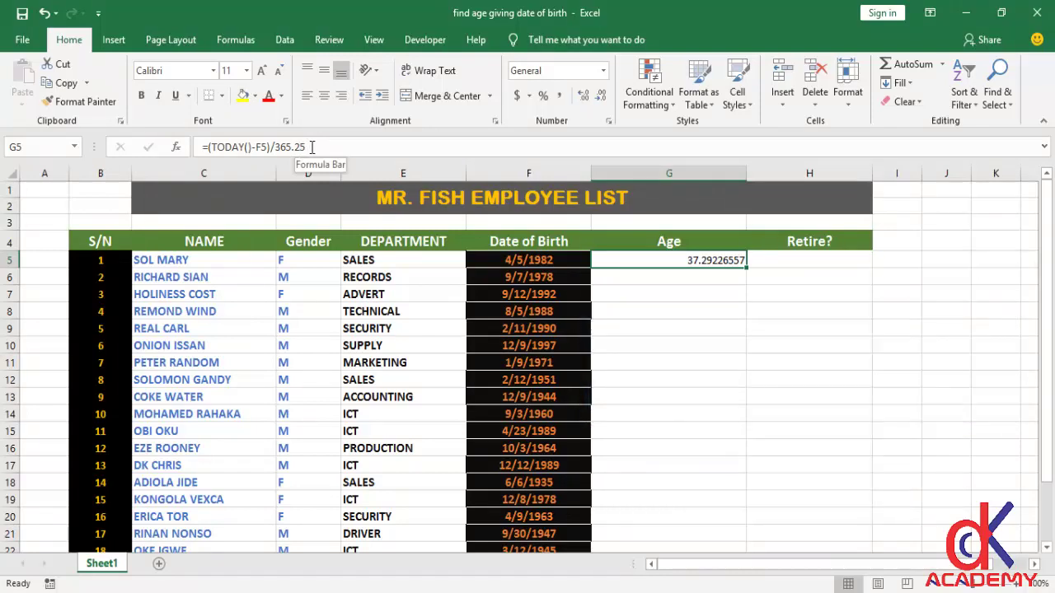
# Review the 365.25 divisor in G5's formula and keep G5 showing a decimal number
pyautogui.moveTo(276, 146); pyautogui.dragTo(307, 146)
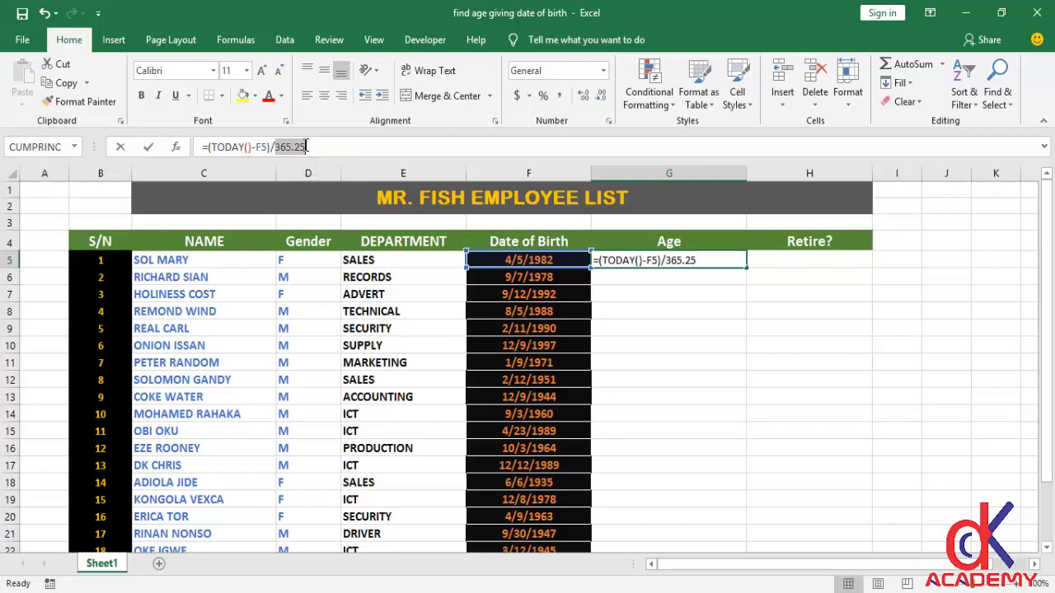
pyautogui.click(647, 260)
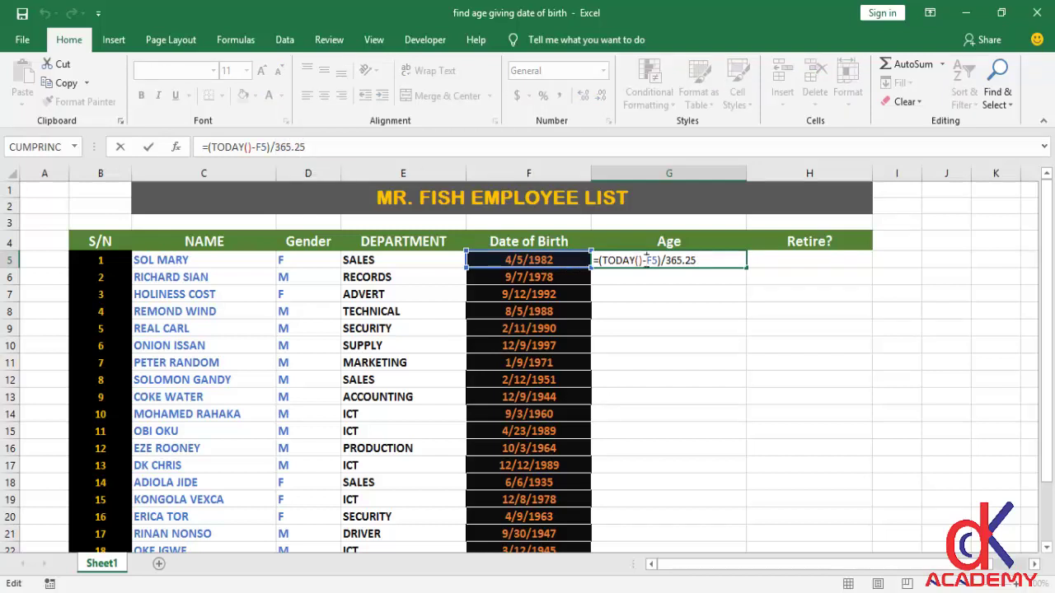
pyautogui.press('Return')
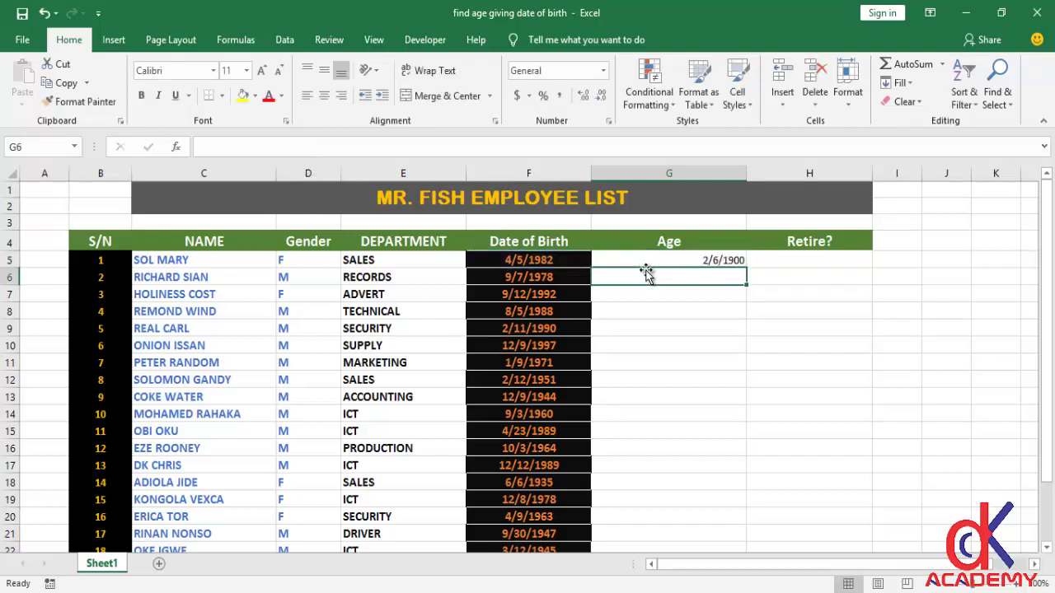
pyautogui.click(664, 260)
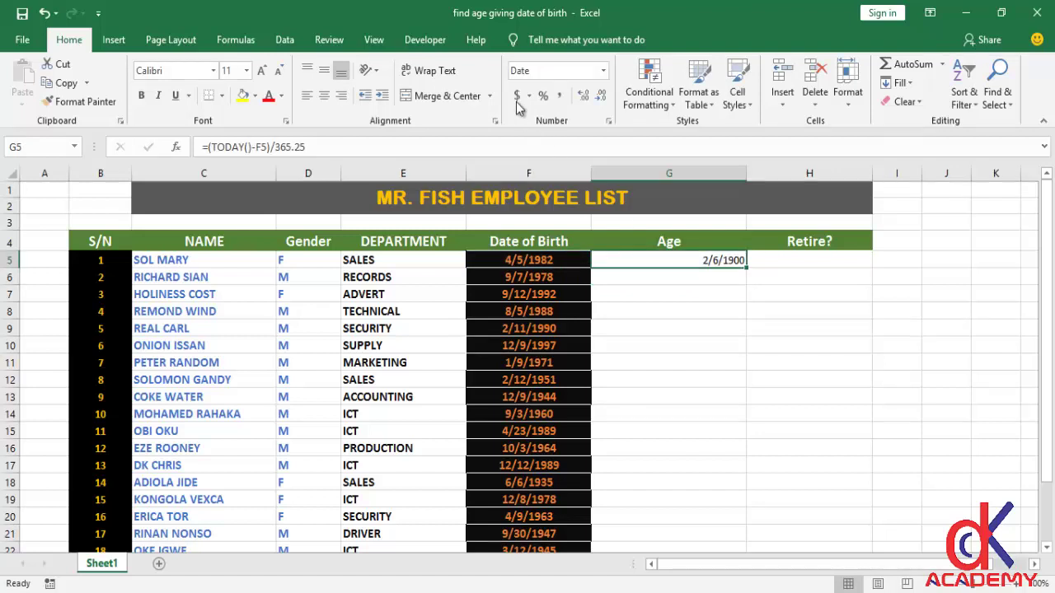
pyautogui.click(567, 74)
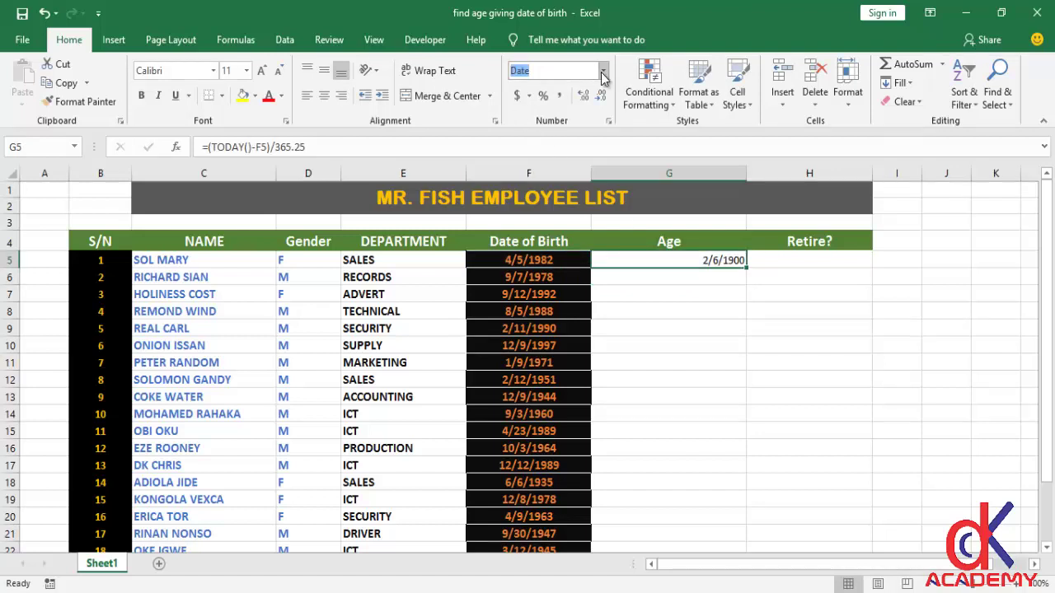
pyautogui.click(602, 71)
pyautogui.click(585, 95)
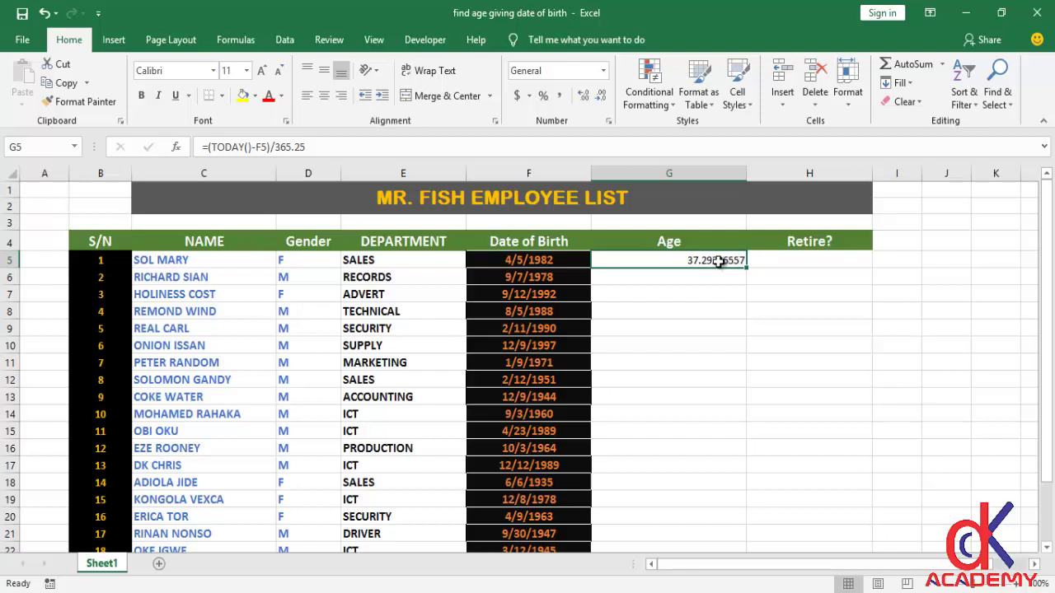
# Wrap G5's formula in ROUNDDOWN(...,0) and fix the misspelled function name, giving 37
pyautogui.click(207, 147)
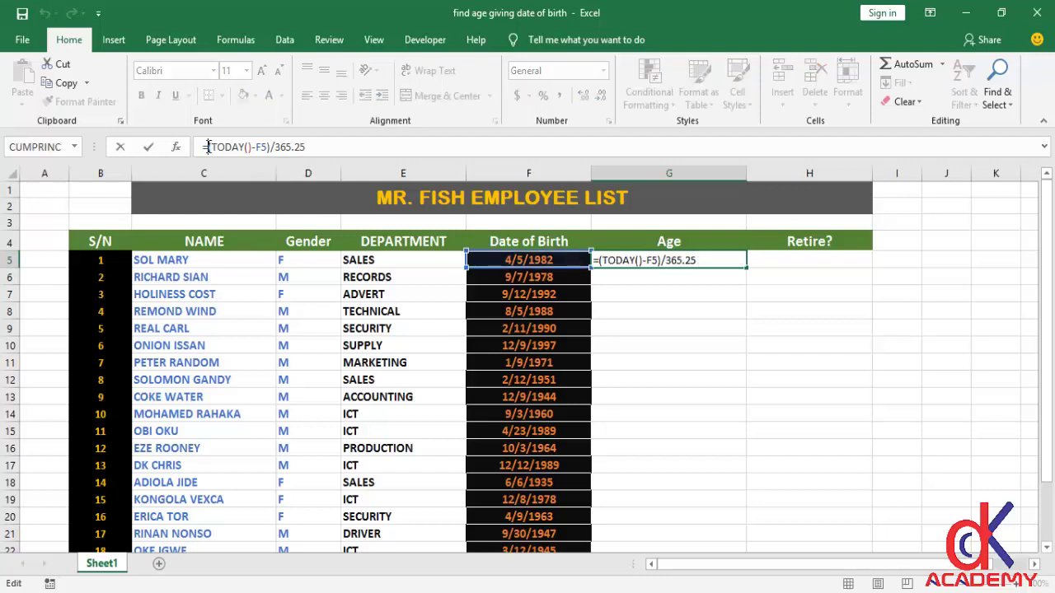
pyautogui.write('ROUNDDO')
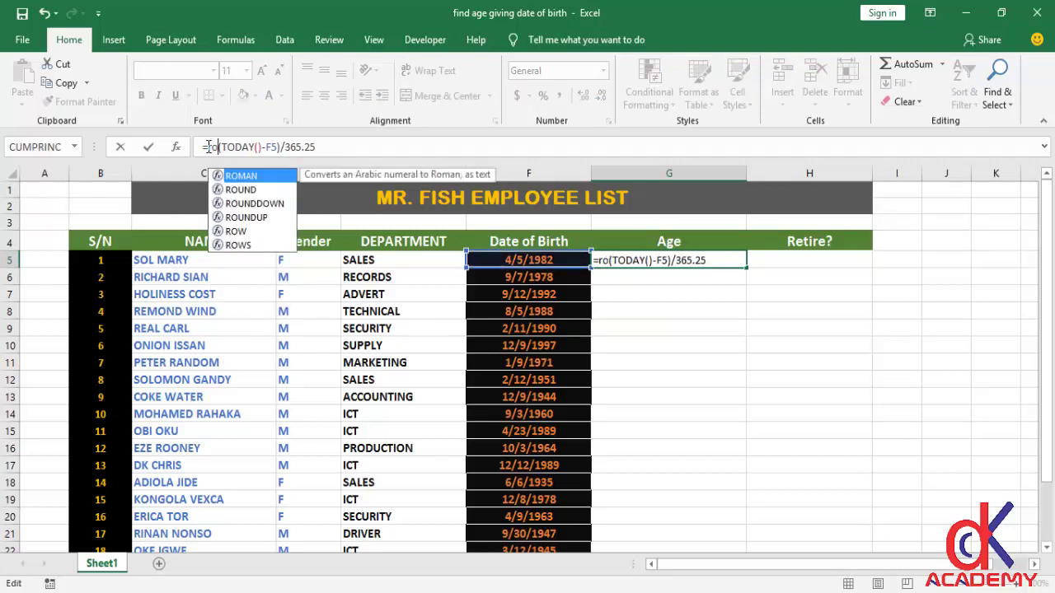
pyautogui.write('WN')
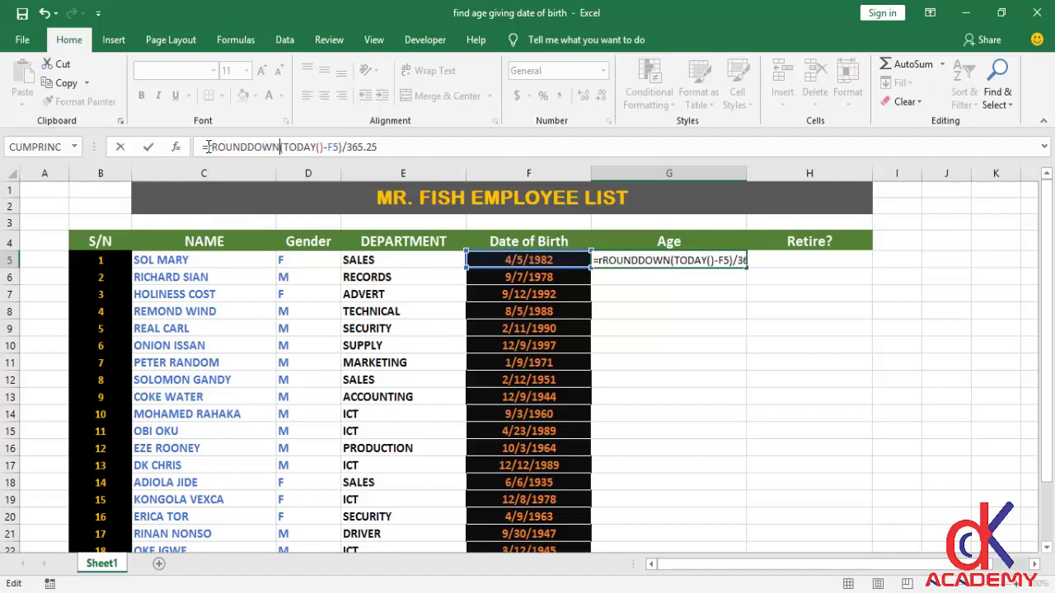
pyautogui.write('(')
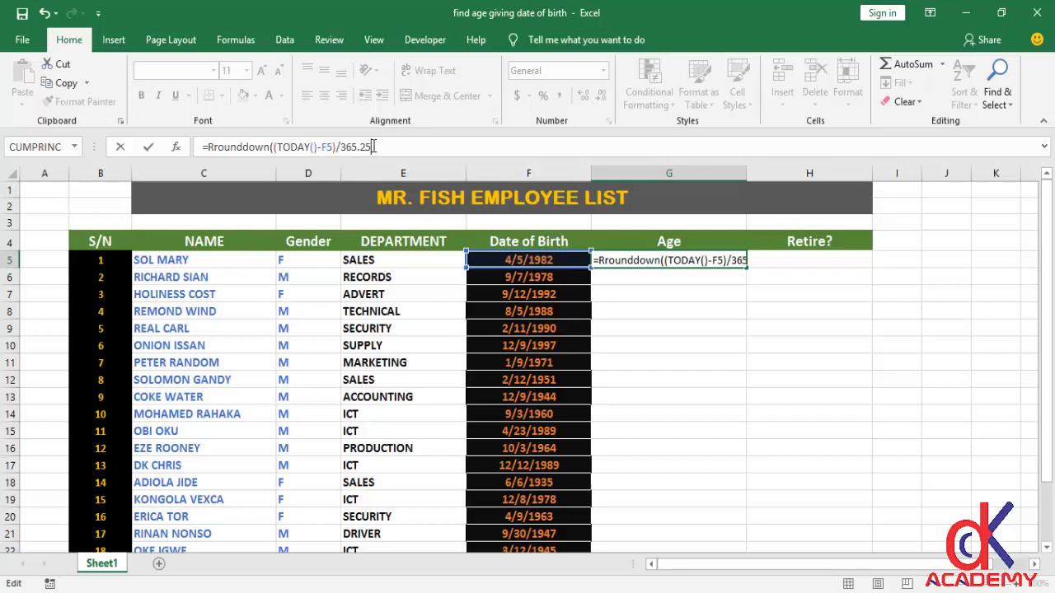
pyautogui.write(',')
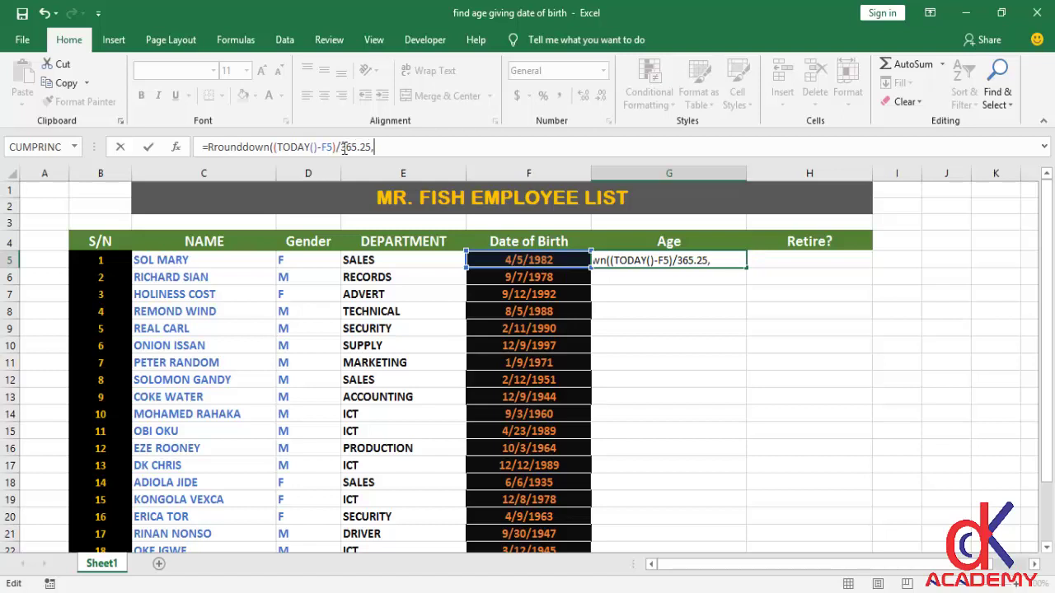
pyautogui.write('0)')
pyautogui.press('Return')
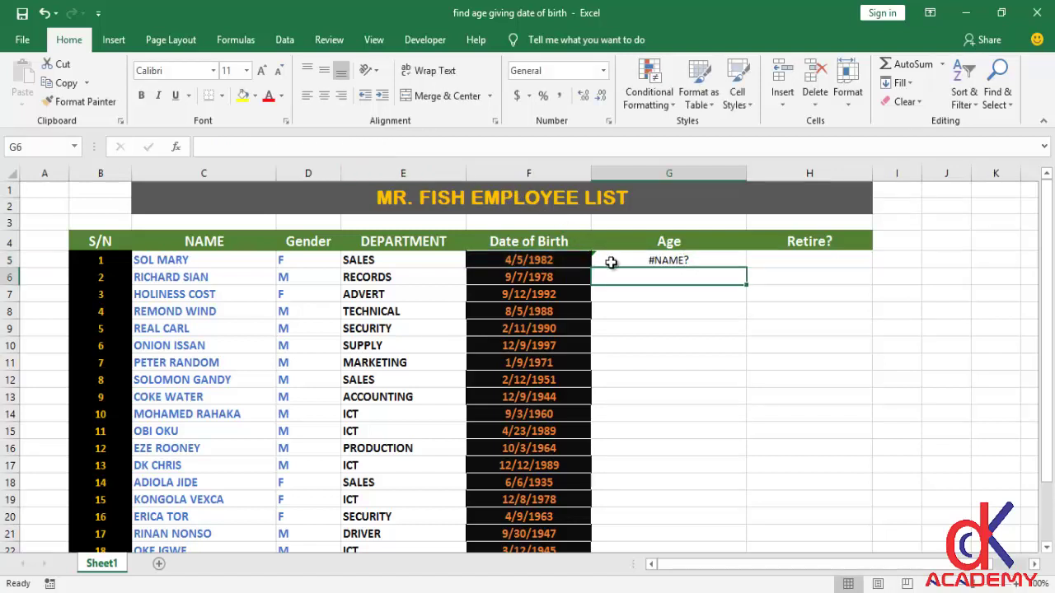
pyautogui.click(607, 261)
pyautogui.click(216, 146)
pyautogui.press('BackSpace')
pyautogui.press('Return')
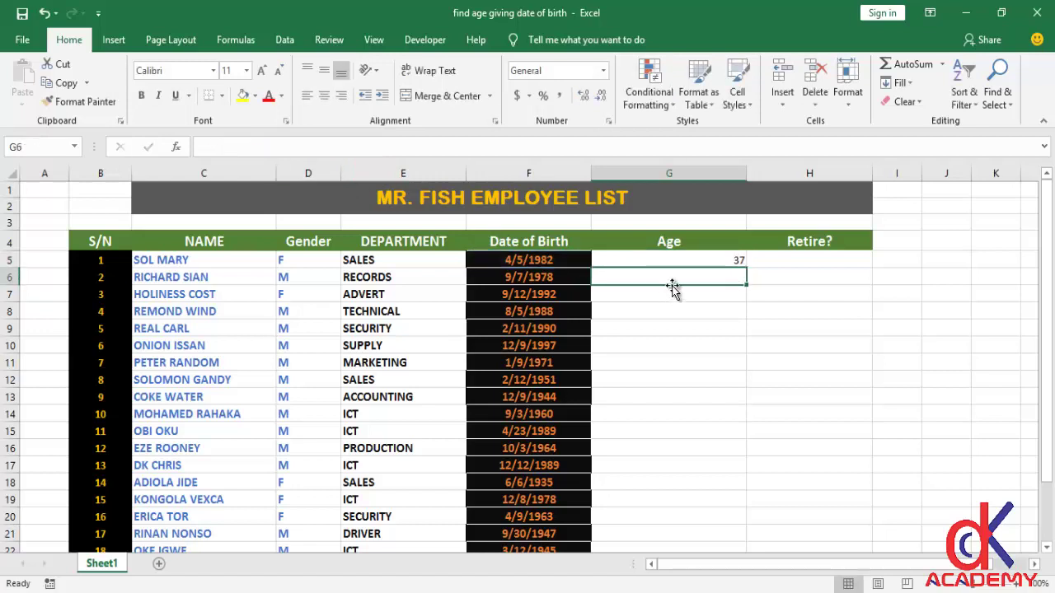
# Copy G5's ROUNDDOWN age formula down to G24 and spot-check rows 13 and 18
pyautogui.click(695, 263)
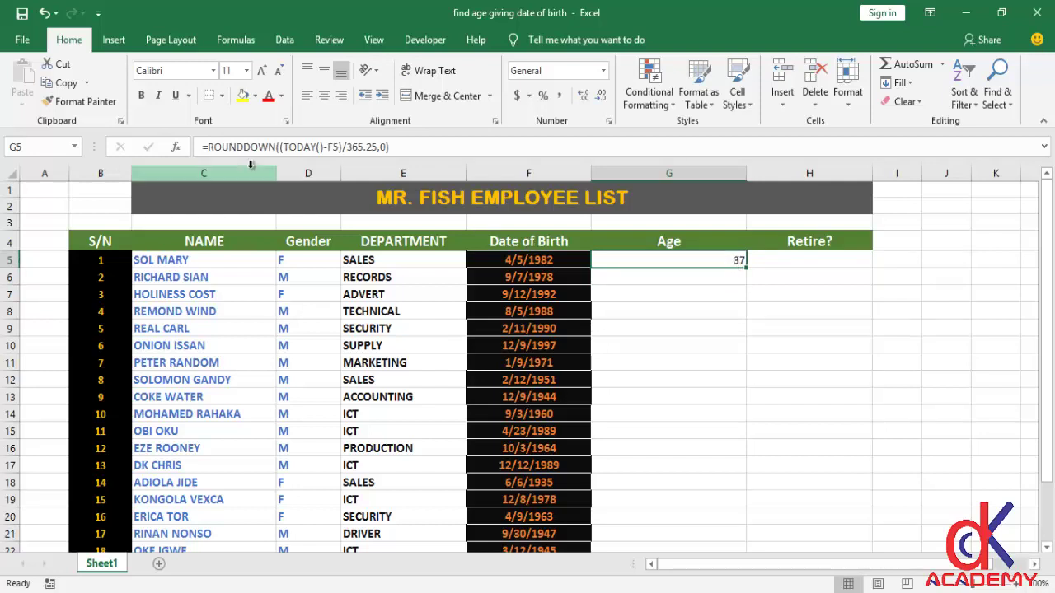
pyautogui.moveTo(281, 146); pyautogui.dragTo(389, 147)
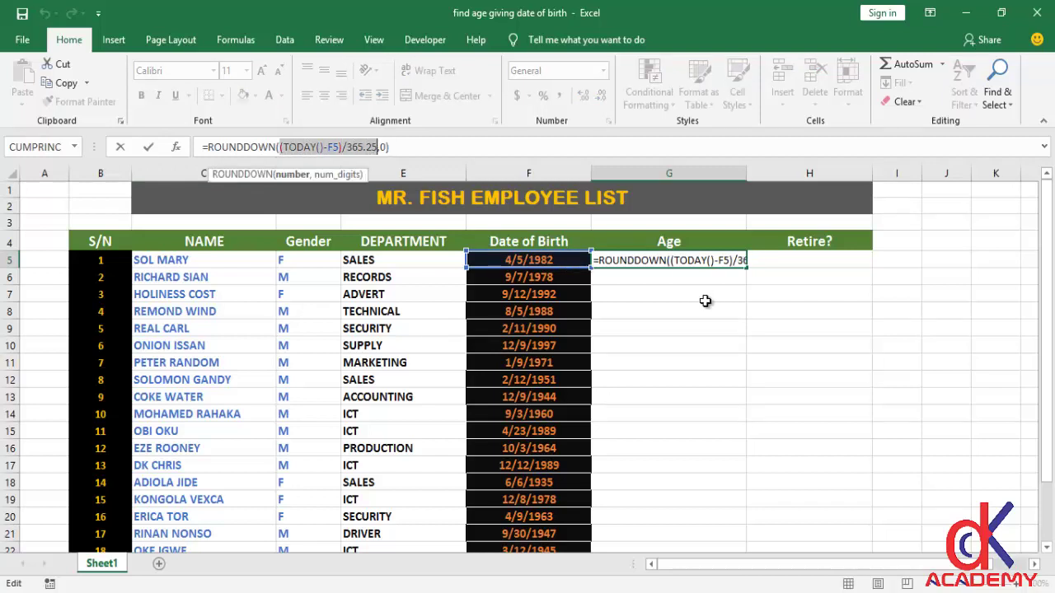
pyautogui.press('Return')
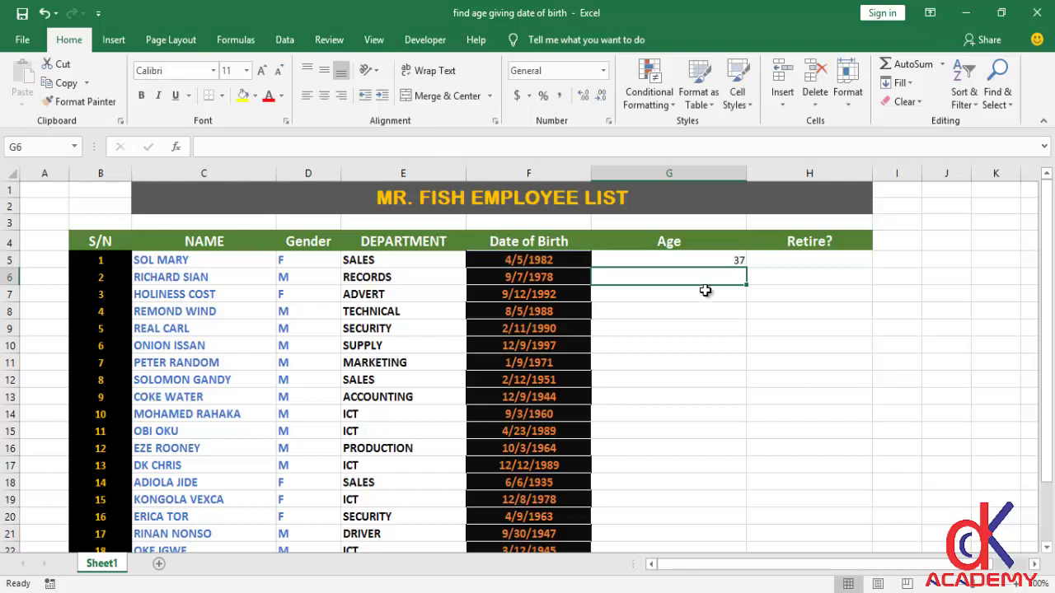
pyautogui.click(711, 261)
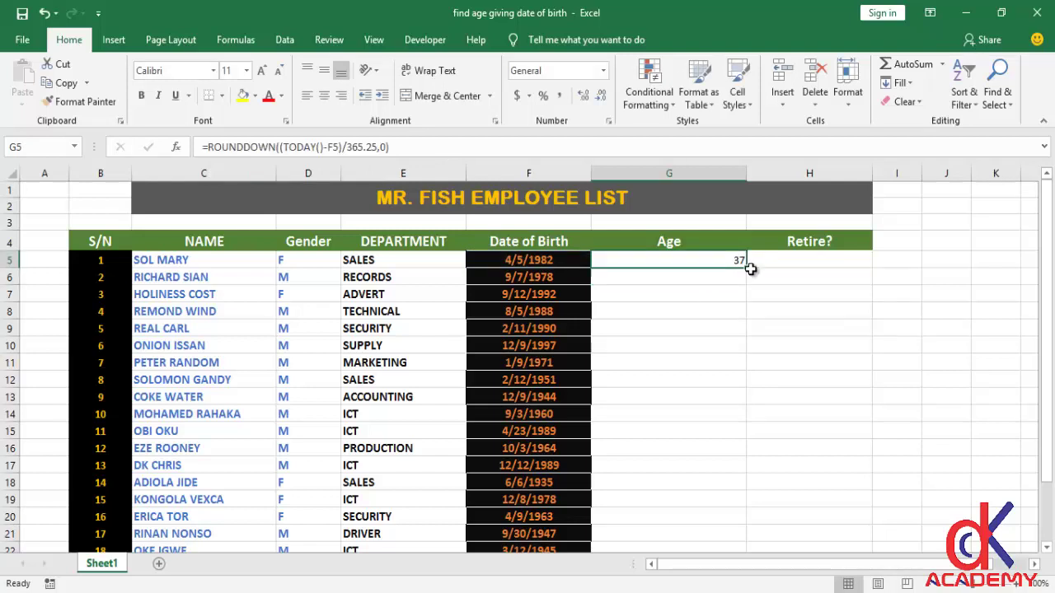
pyautogui.moveTo(747, 267); pyautogui.dragTo(711, 529)
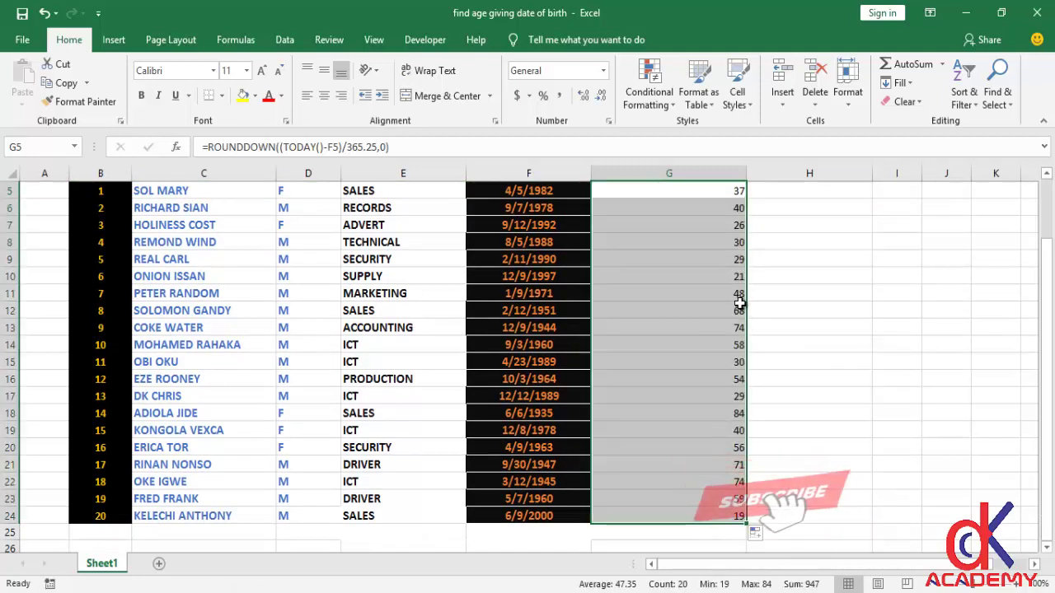
pyautogui.click(736, 328)
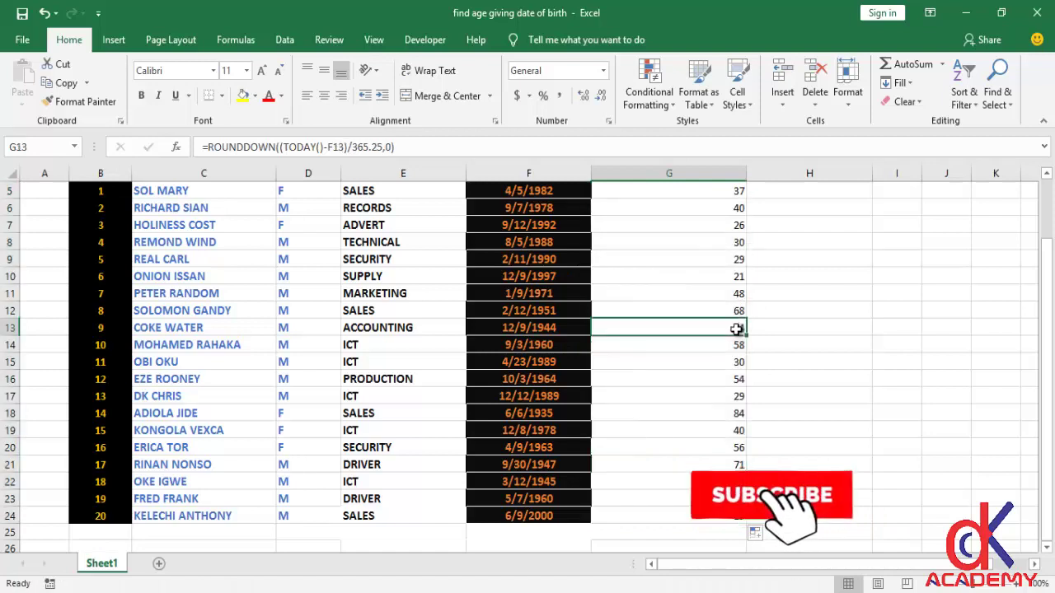
pyautogui.click(741, 416)
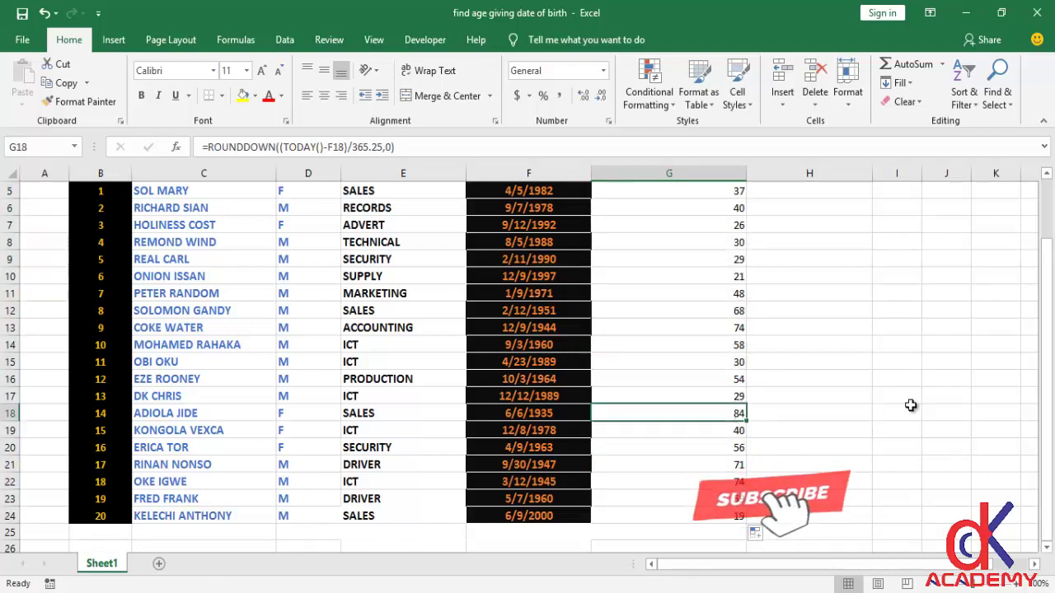
pyautogui.moveTo(1047, 342); pyautogui.dragTo(1047, 323)
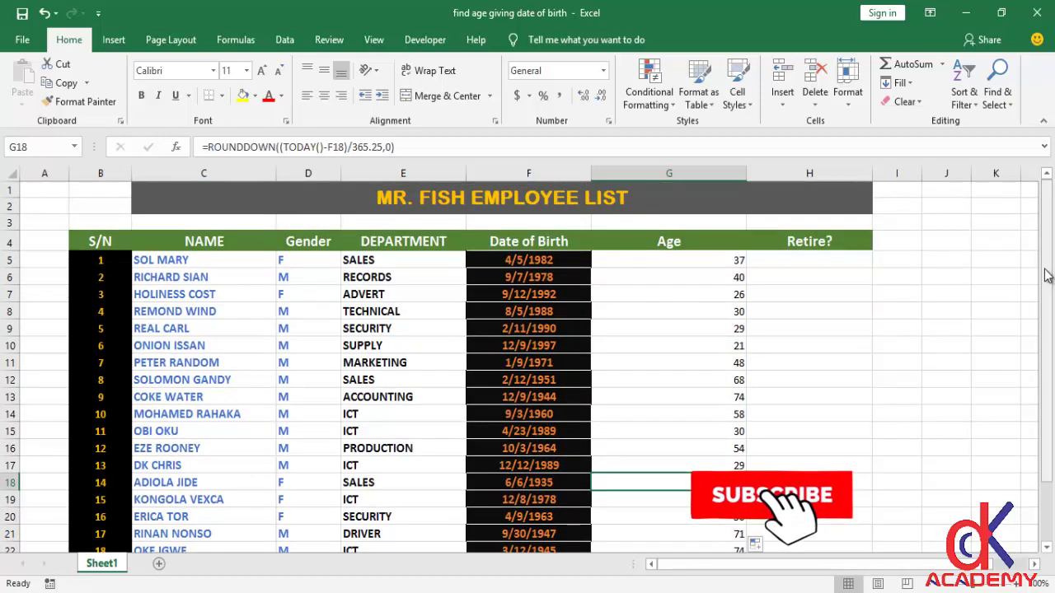
# Enter =IF(G5>=55,"yes","no") in H5, which shows no for the first employee
pyautogui.click(814, 264)
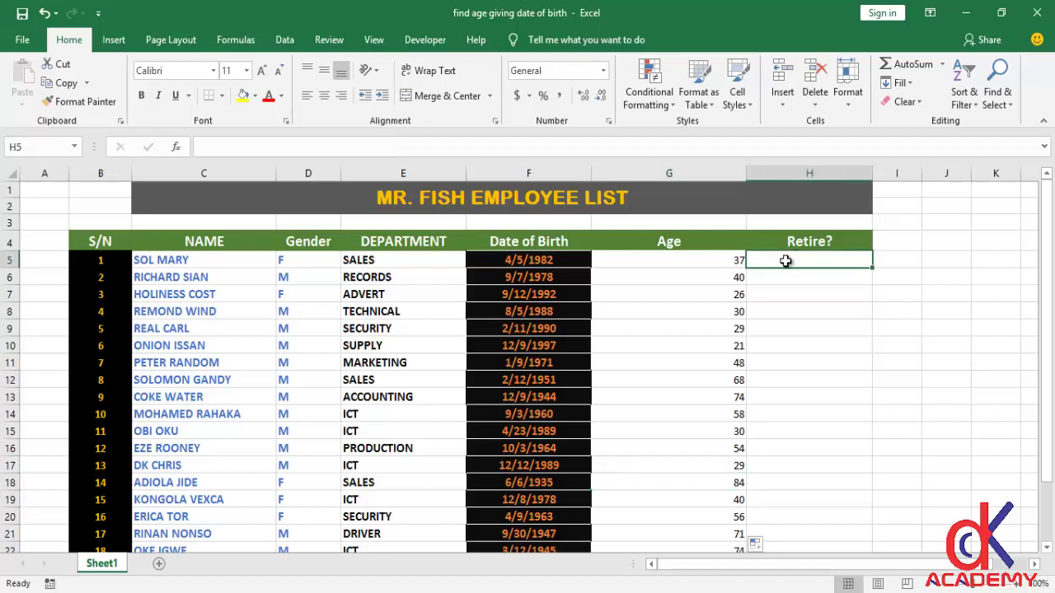
pyautogui.write('=')
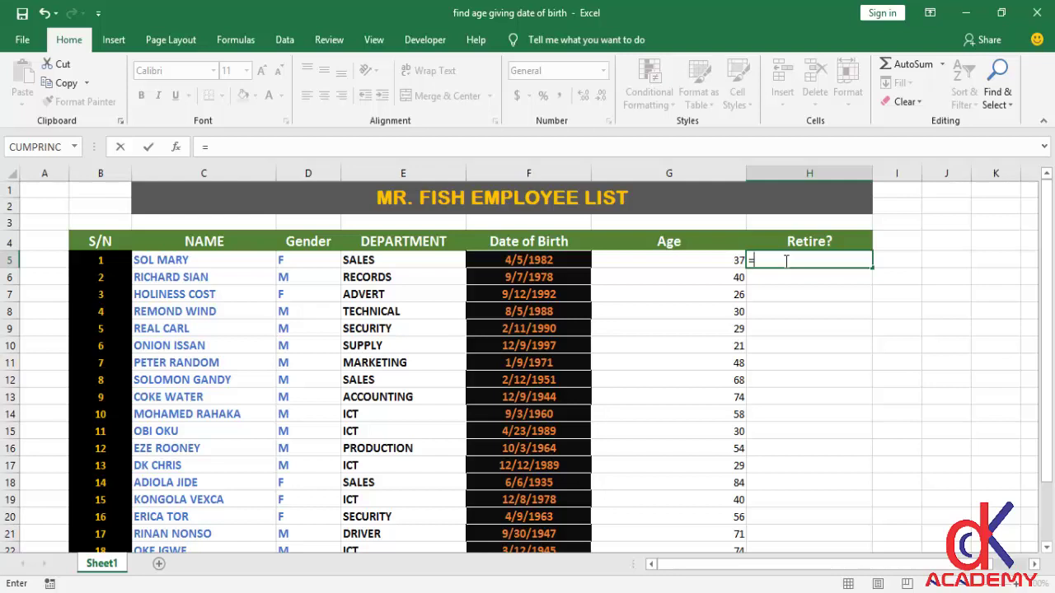
pyautogui.write('iff')
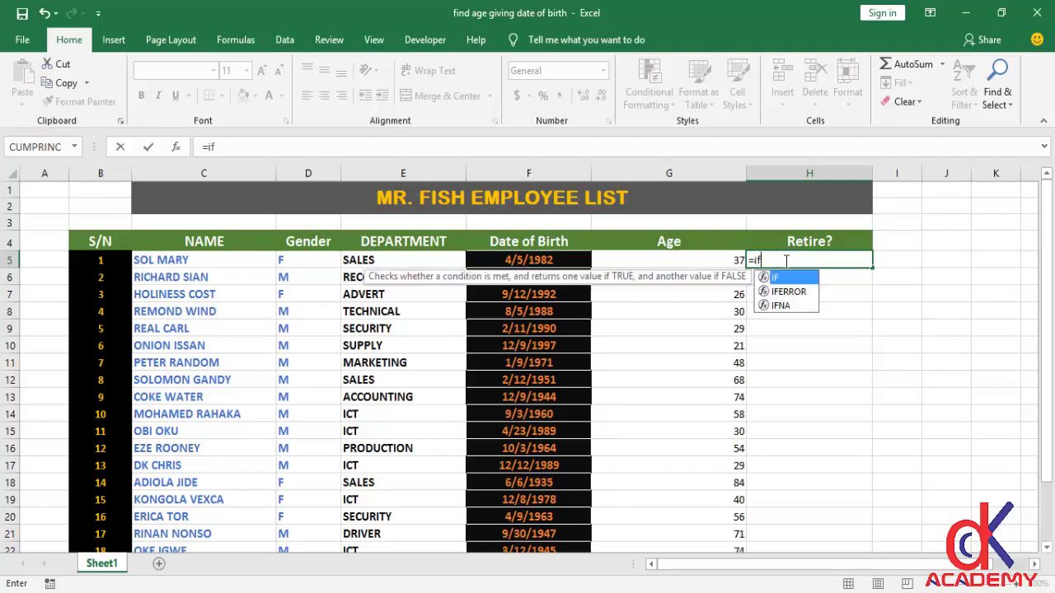
pyautogui.press('BackSpace')
pyautogui.write('()')
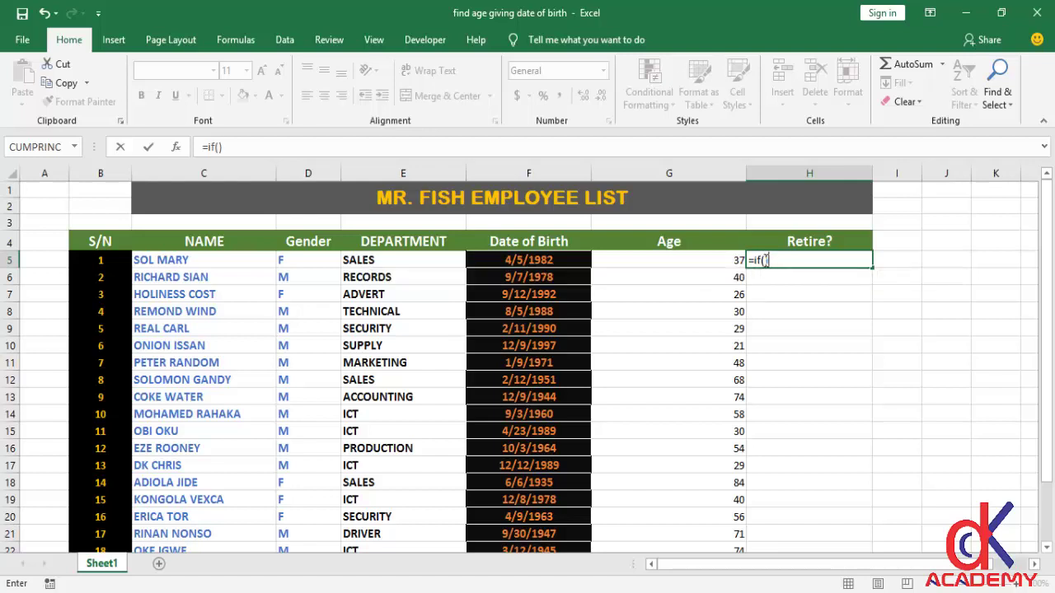
pyautogui.click(764, 260)
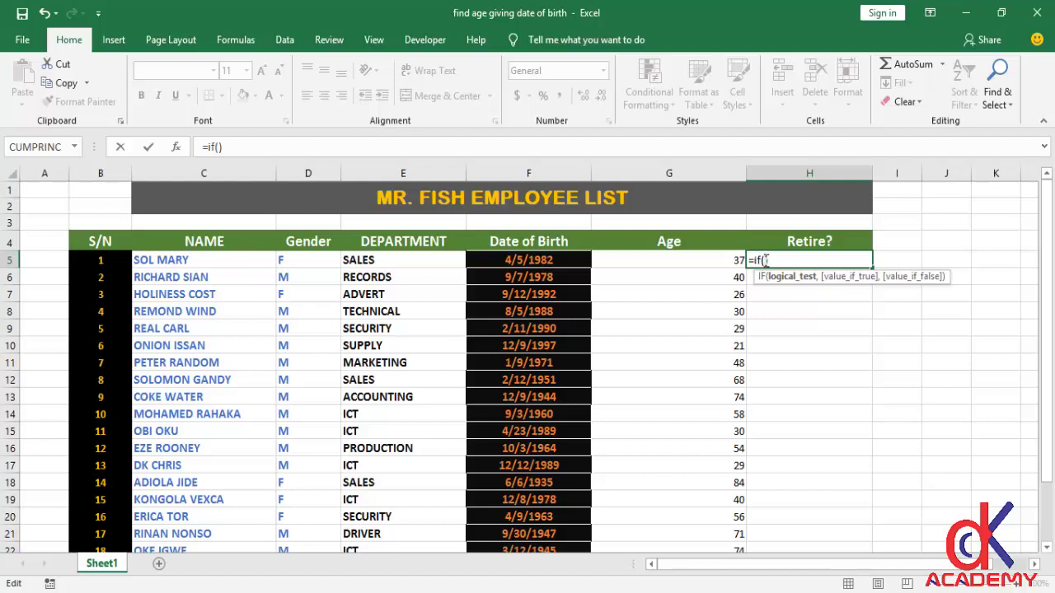
pyautogui.click(733, 260)
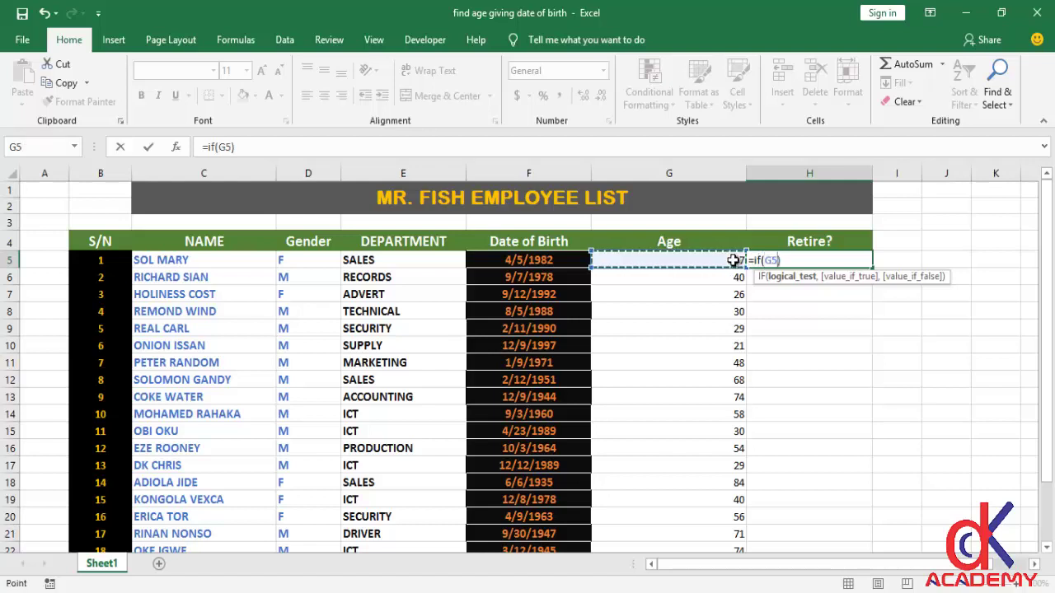
pyautogui.write('>')
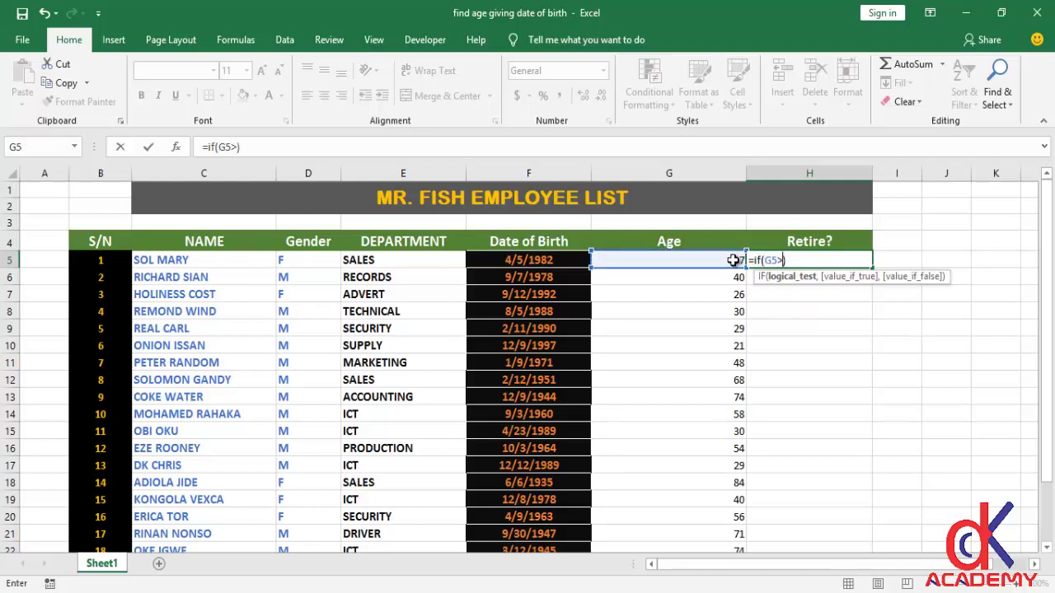
pyautogui.write('=')
pyautogui.write('55')
pyautogui.write(',""')
pyautogui.click(262, 147)
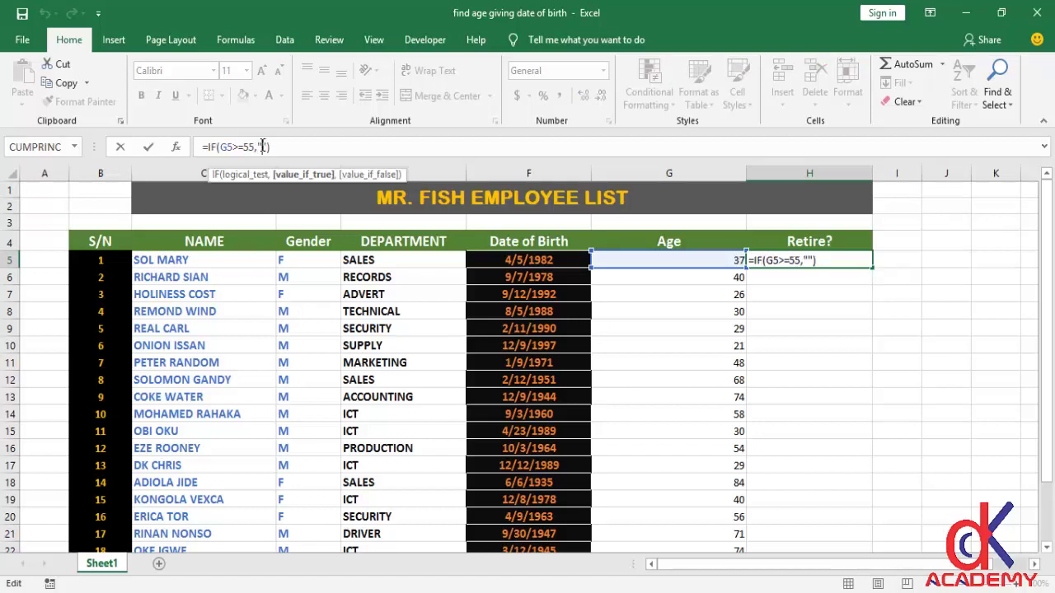
pyautogui.write('yes')
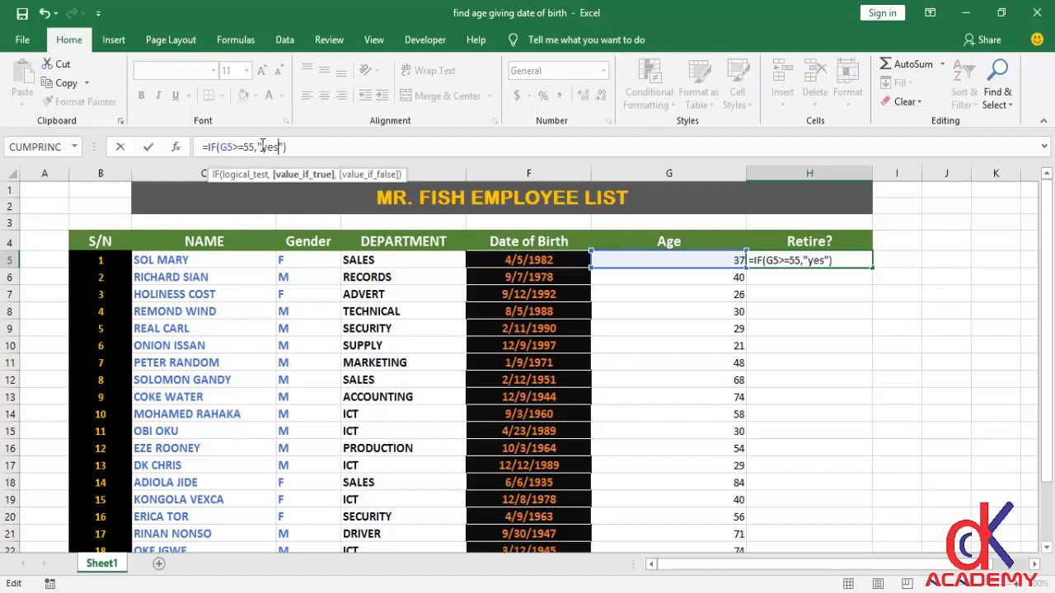
pyautogui.write(',""')
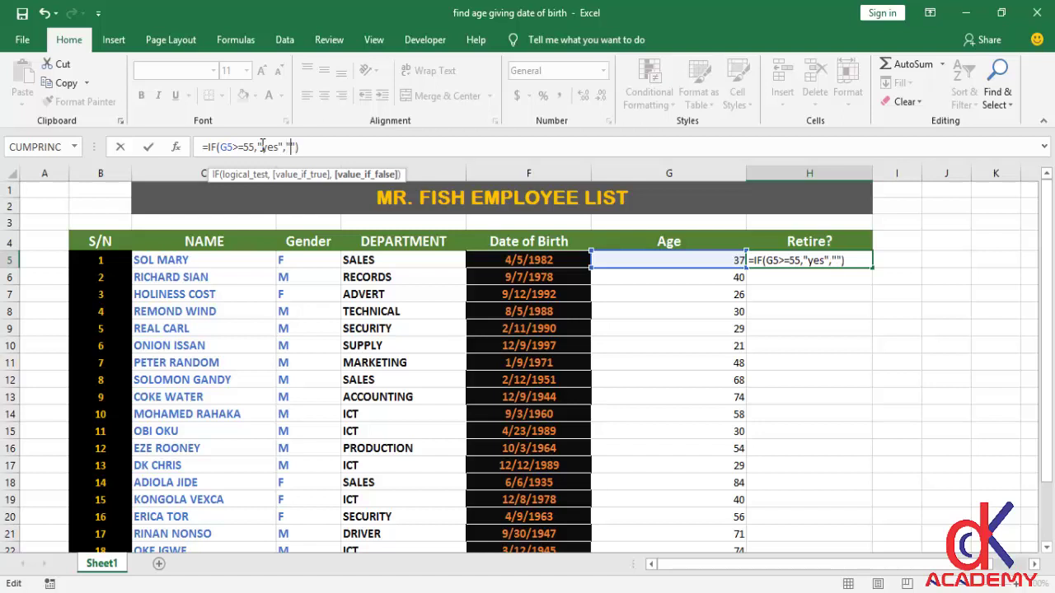
pyautogui.write('no')
pyautogui.press('Return')
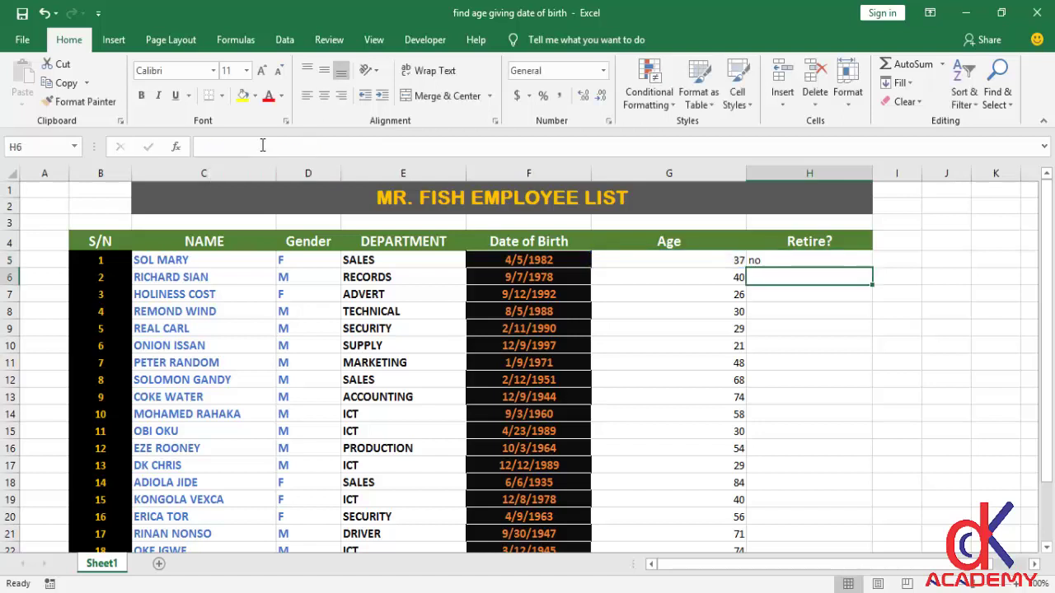
# Fill H5's IF formula down to H24 and spot-check ages and results in rows 12–20
pyautogui.click(800, 260)
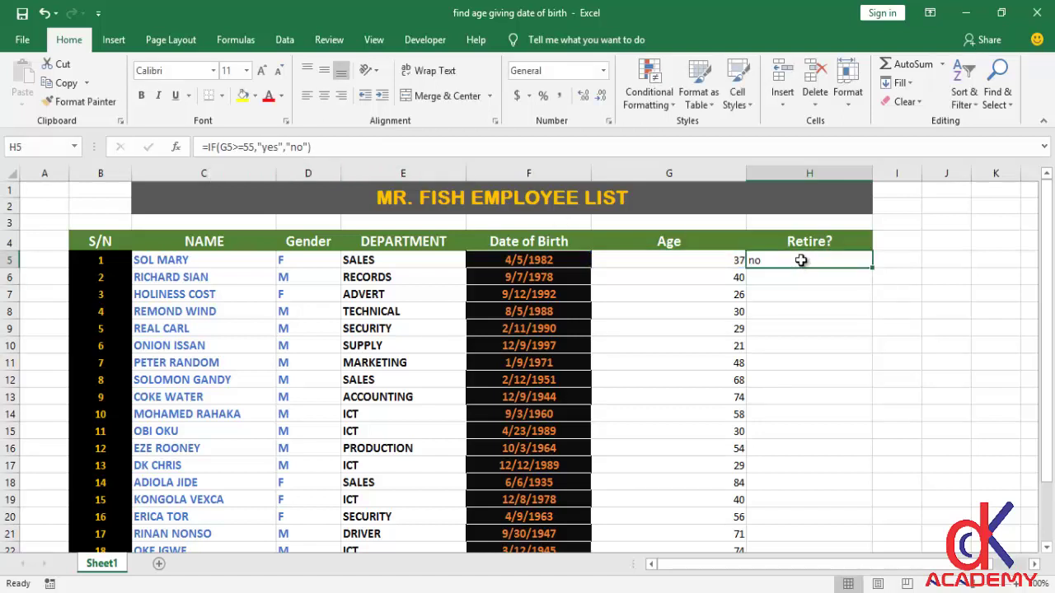
pyautogui.moveTo(872, 269); pyautogui.dragTo(832, 511)
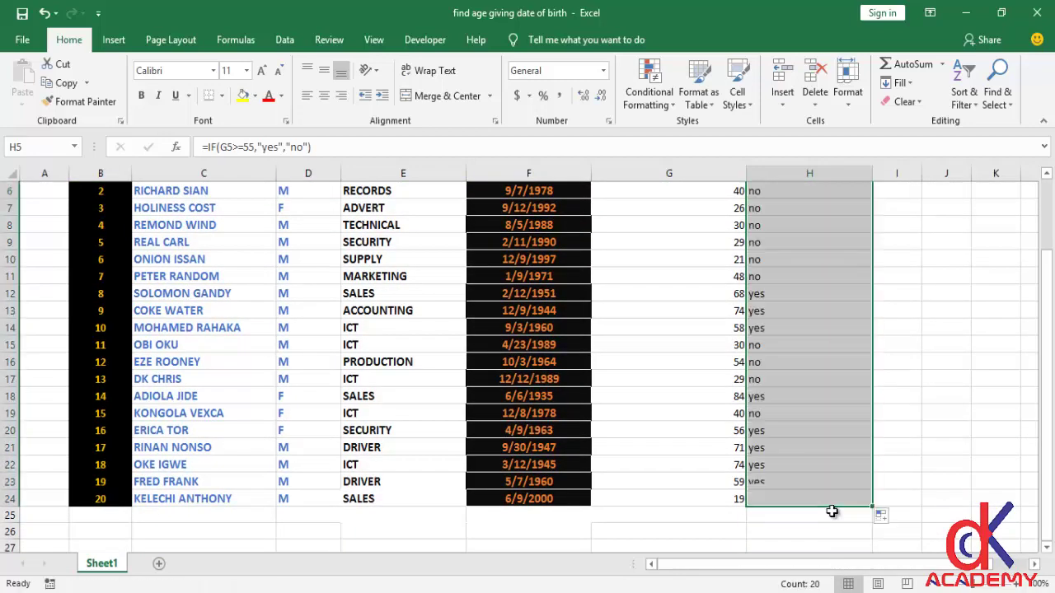
pyautogui.click(771, 326)
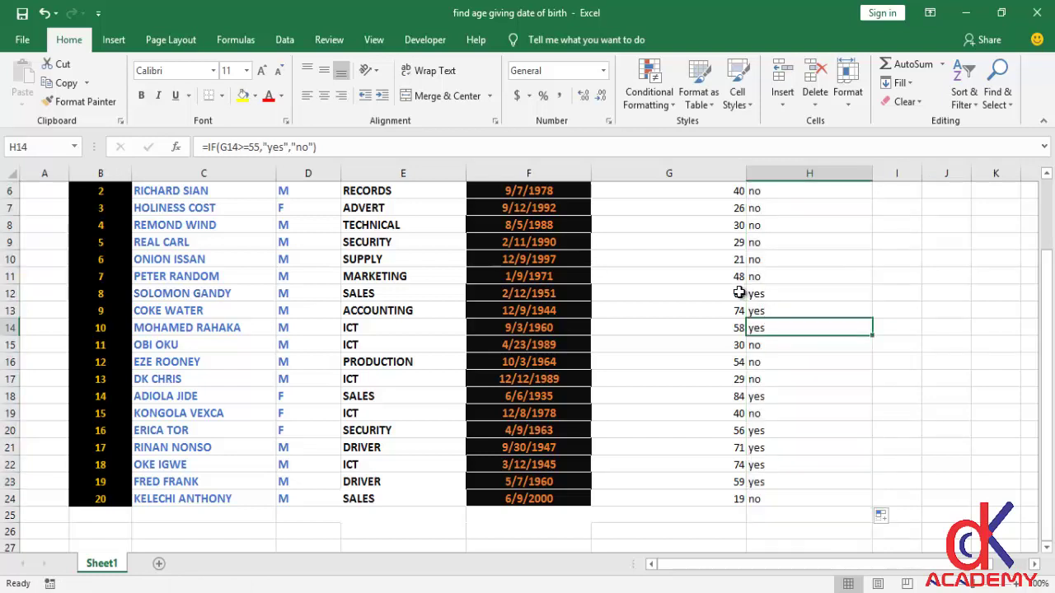
pyautogui.click(739, 294)
pyautogui.click(738, 309)
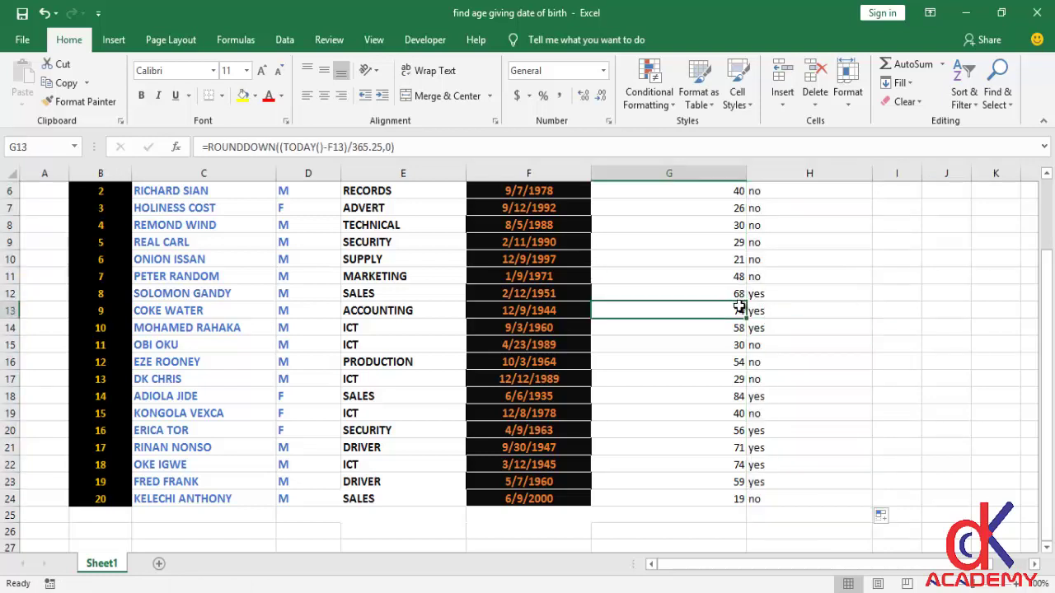
pyautogui.click(739, 327)
pyautogui.click(739, 398)
pyautogui.click(739, 433)
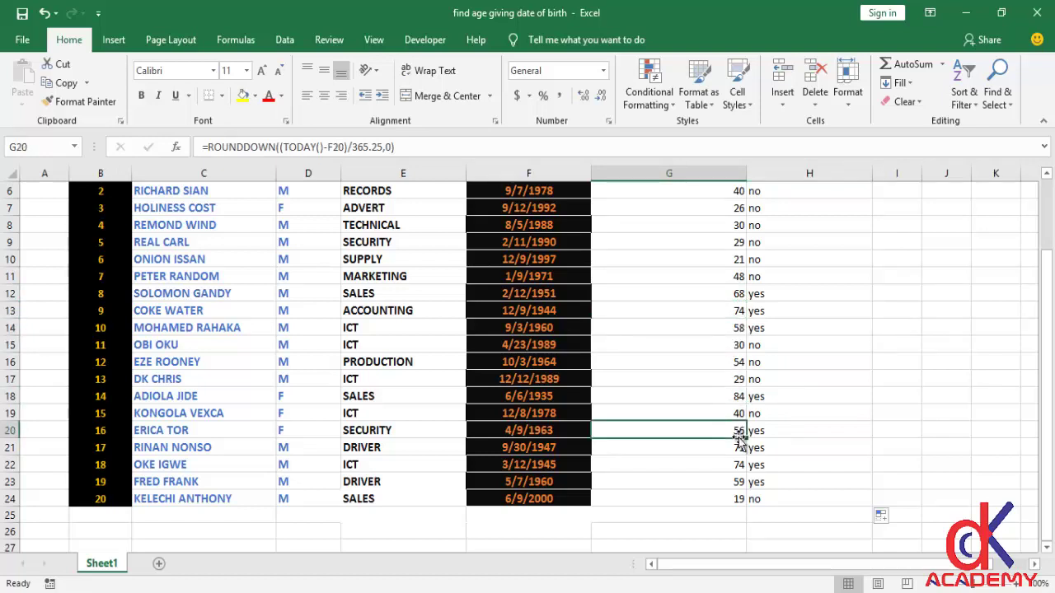
pyautogui.moveTo(1049, 431); pyautogui.dragTo(1035, 354)
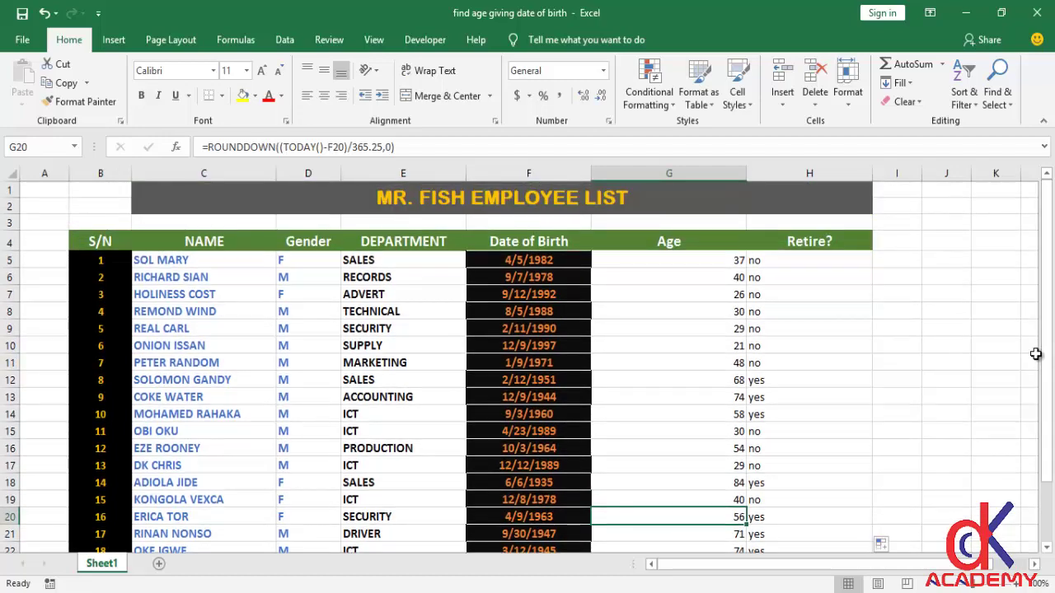